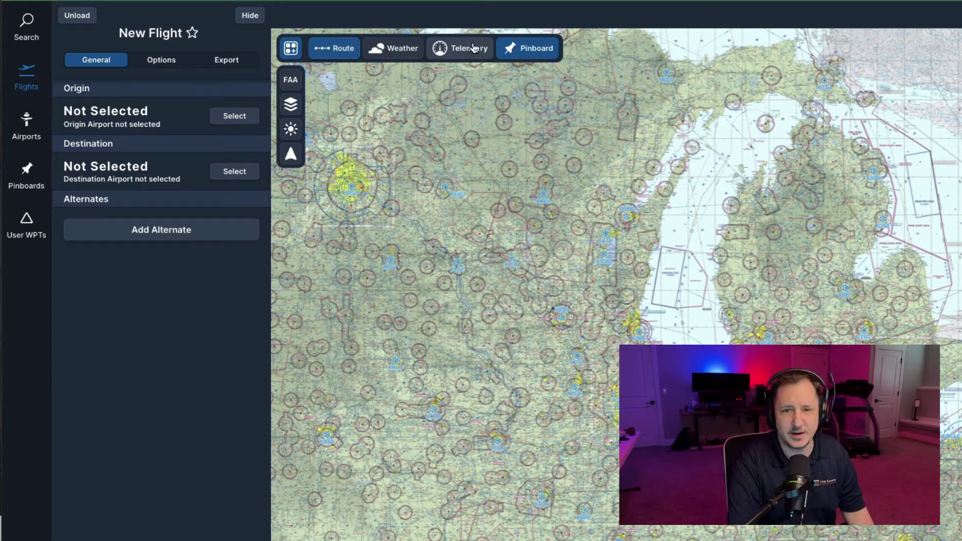
- Close the route bar and create a blank New Flight from the Flights list
{"action": "scroll", "coordinate": [447, 82], "scroll_direction": "up", "scroll_amount": 2}
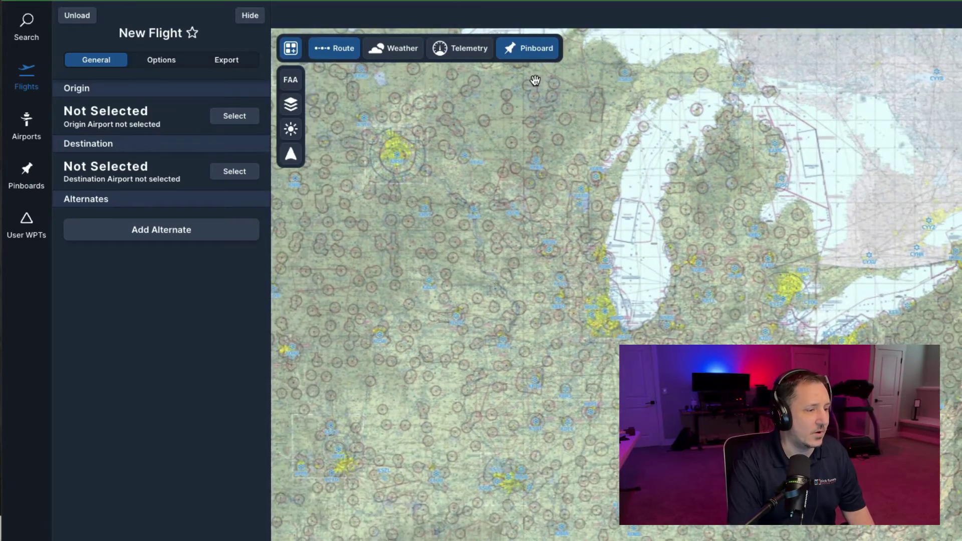
{"action": "scroll", "coordinate": [647, 136], "scroll_direction": "up", "scroll_amount": 1}
{"action": "scroll", "coordinate": [650, 140], "scroll_direction": "up", "scroll_amount": 3}
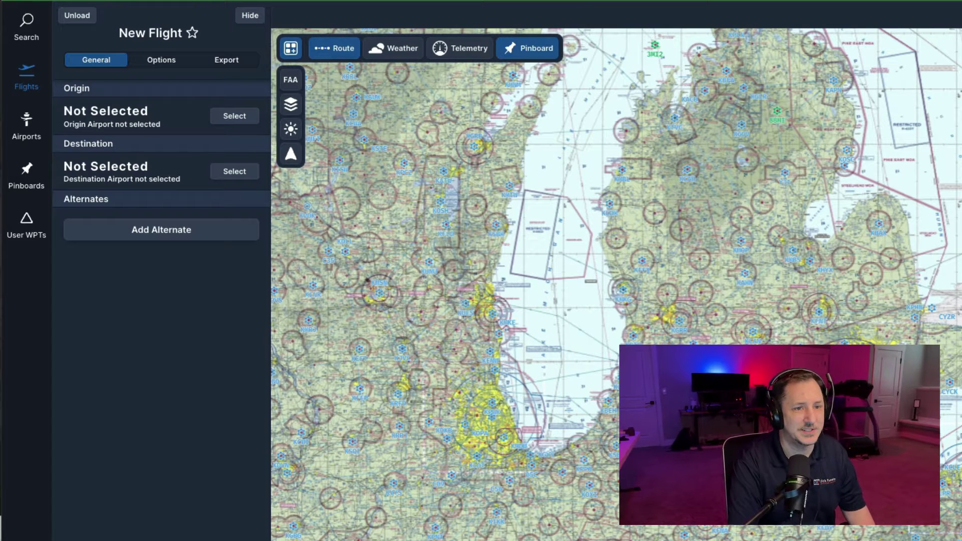
{"action": "left_click", "coordinate": [283, 15]}
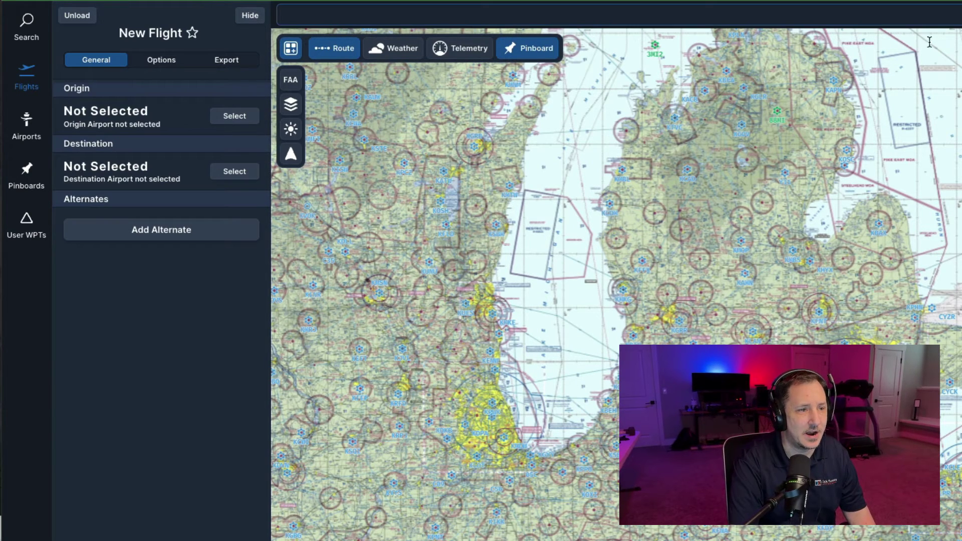
{"action": "key", "text": "Escape"}
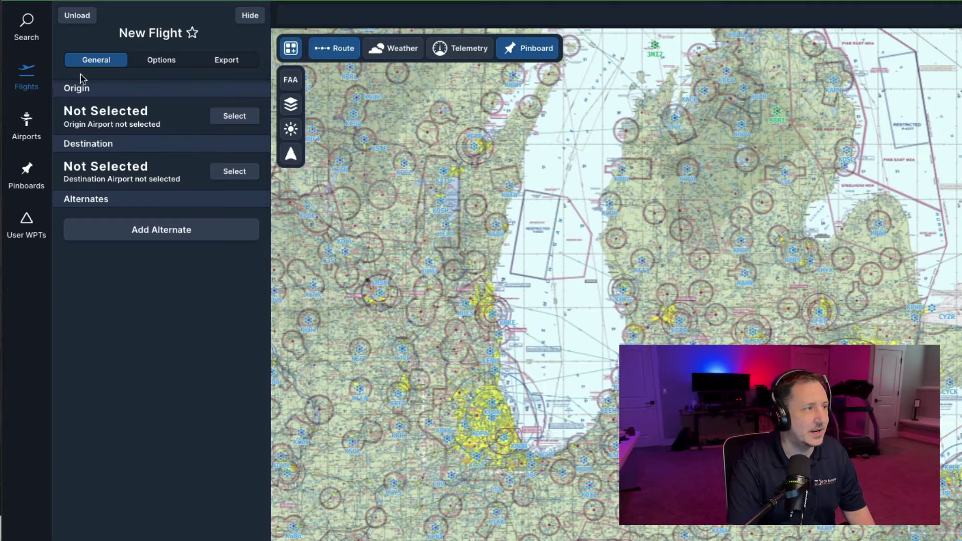
{"action": "left_click", "coordinate": [28, 78]}
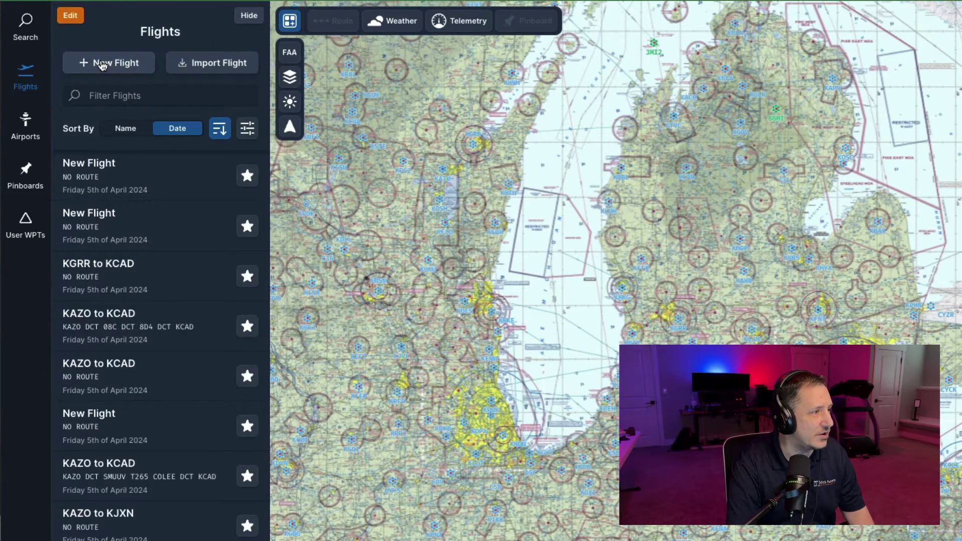
{"action": "left_click", "coordinate": [118, 61]}
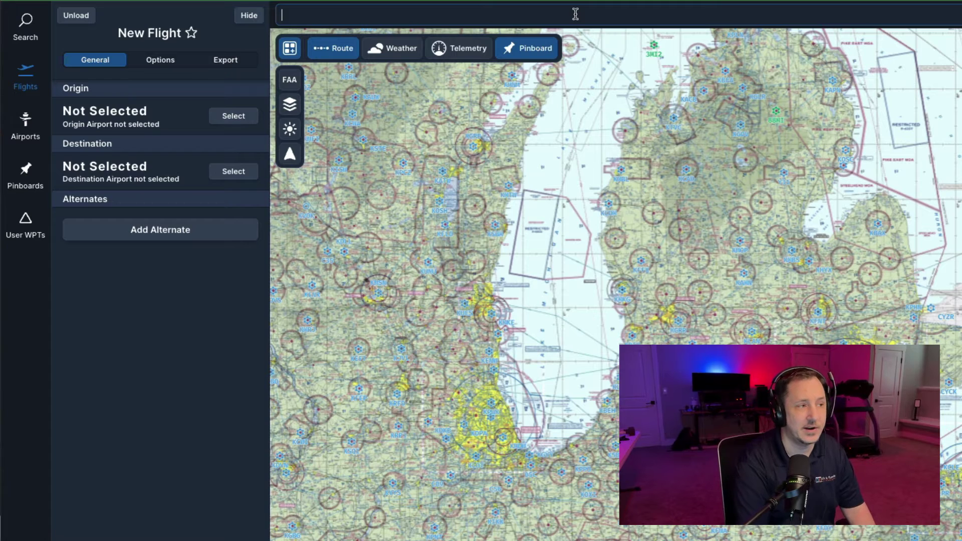
- Enter the route KAZO KJXN KGRR 8D4 KCAD and apply it to the flight
{"action": "type", "text": "ZO"}
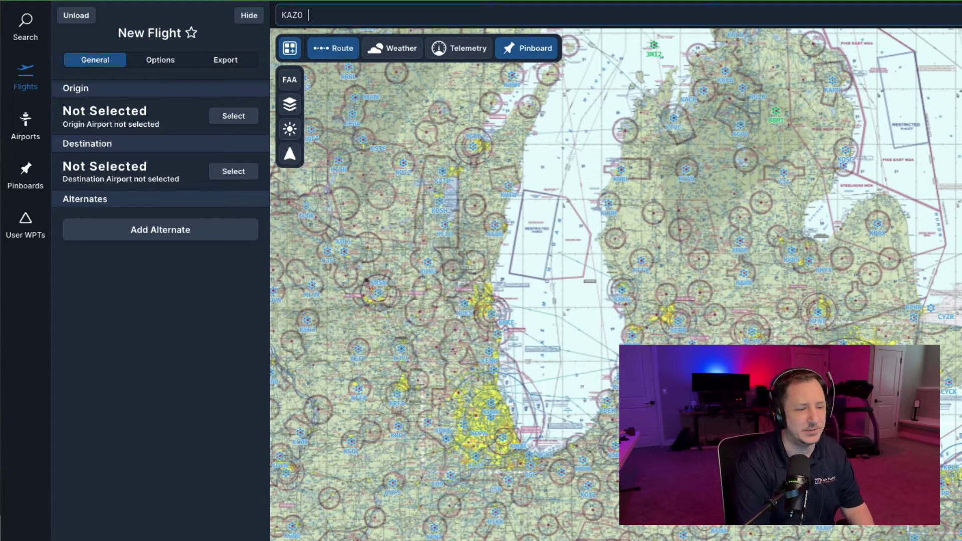
{"action": "type", "text": "KJXN KGRR 8D4 K"}
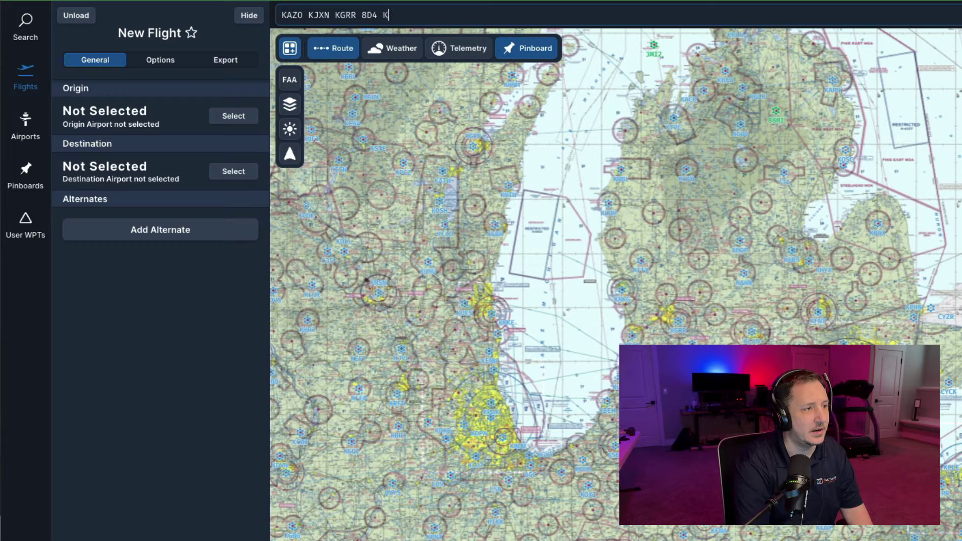
{"action": "type", "text": "D"}
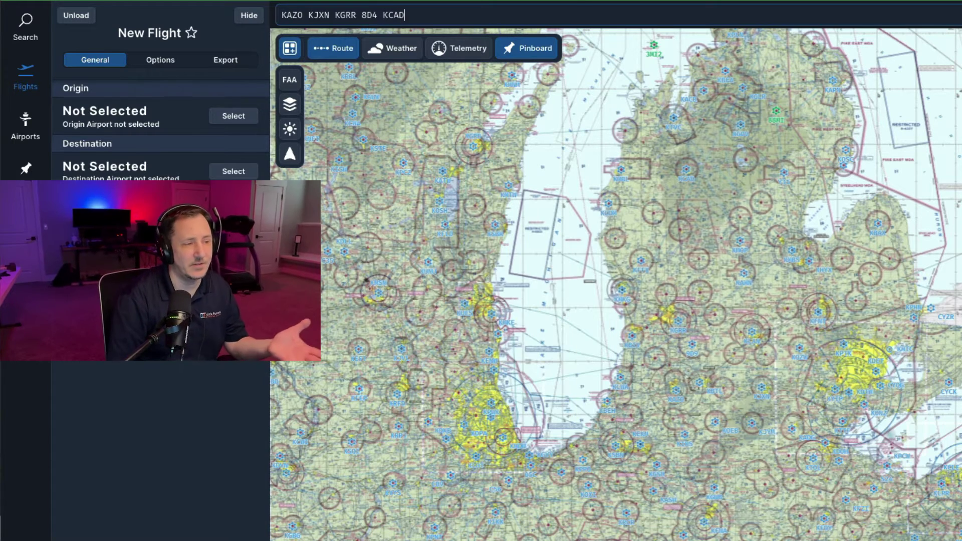
{"action": "left_click", "coordinate": [440, 107]}
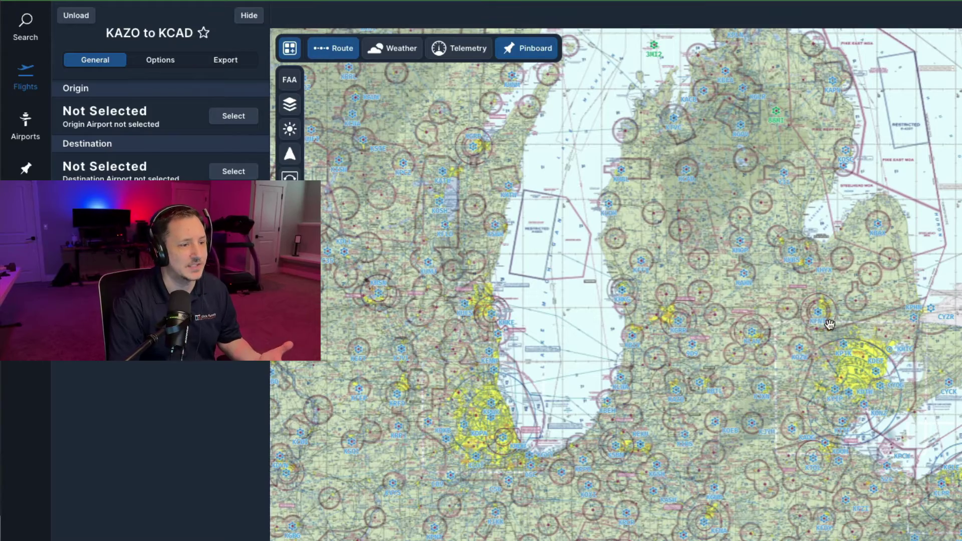
- Zoom and pan the sectional chart to inspect the KAZO–KJXN–KGRR–8D4 legs
{"action": "scroll", "coordinate": [762, 391], "scroll_direction": "up", "scroll_amount": 3}
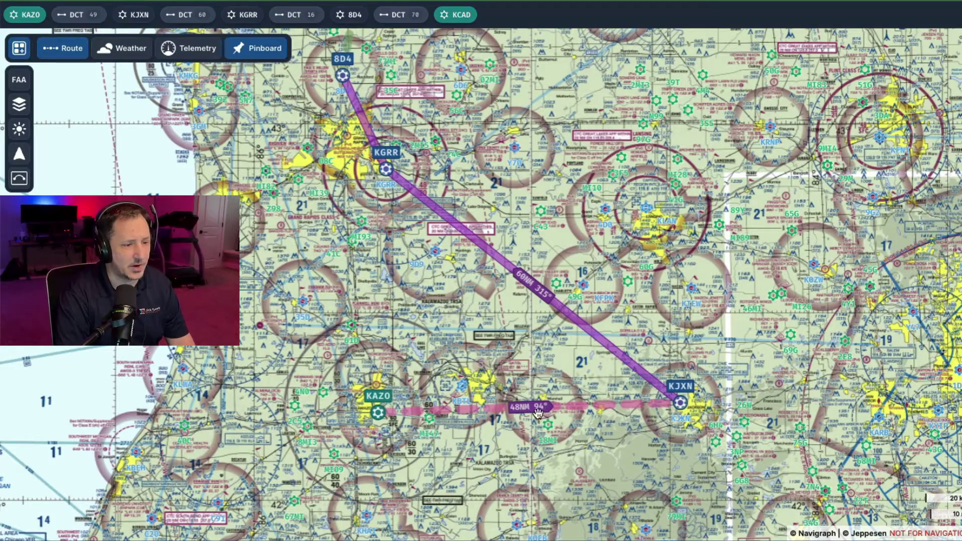
{"action": "scroll", "coordinate": [513, 413], "scroll_direction": "up", "scroll_amount": 3}
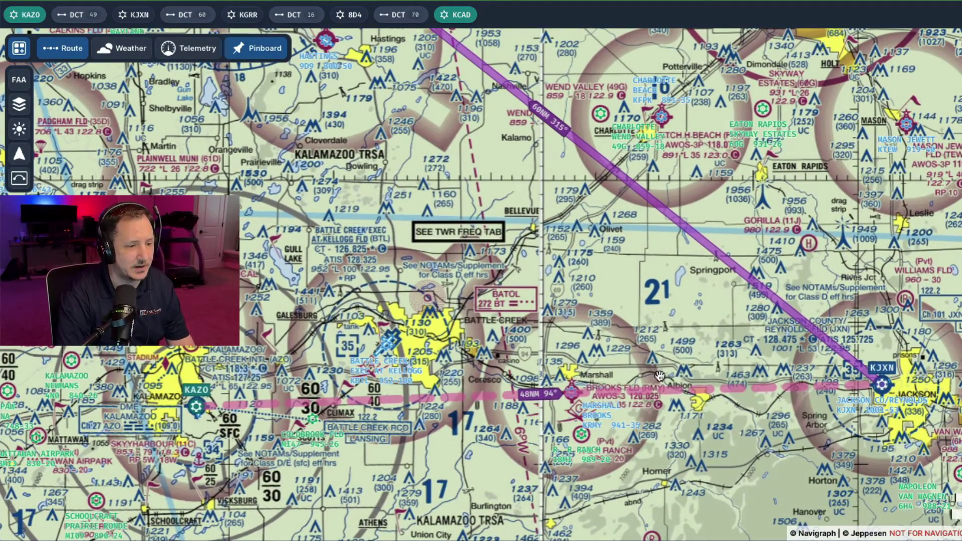
{"action": "scroll", "coordinate": [675, 345], "scroll_direction": "down", "scroll_amount": 1}
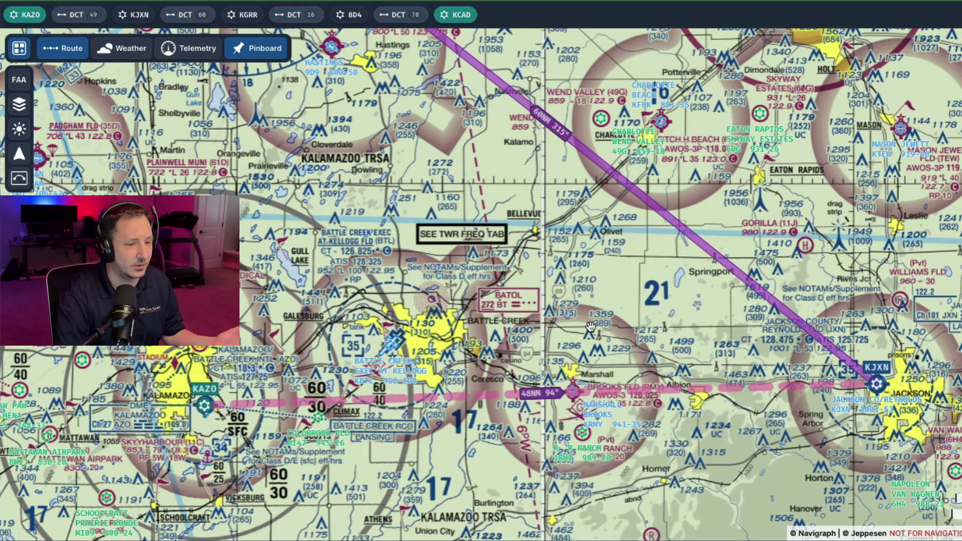
{"action": "scroll", "coordinate": [645, 298], "scroll_direction": "down", "scroll_amount": 5}
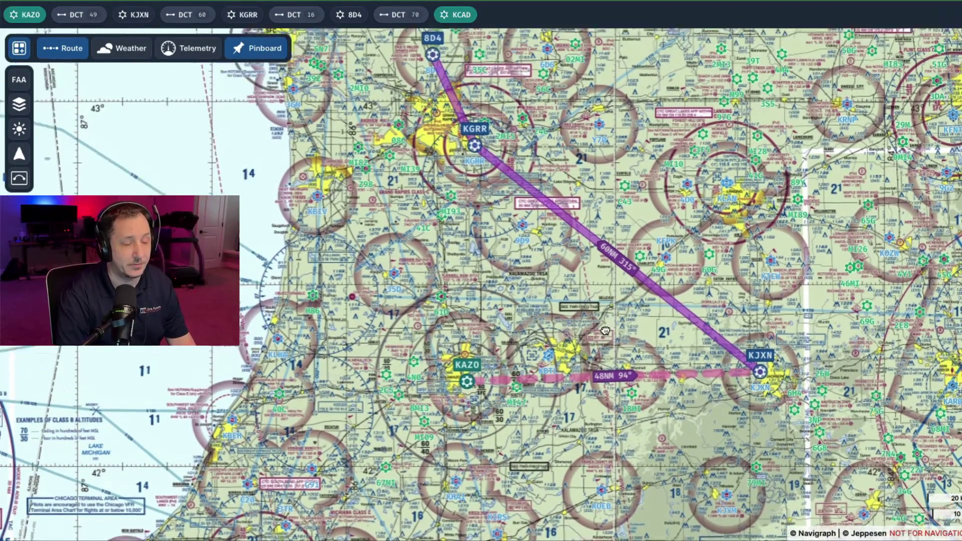
{"action": "left_click_drag", "start_coordinate": [605, 303], "coordinate": [590, 345]}
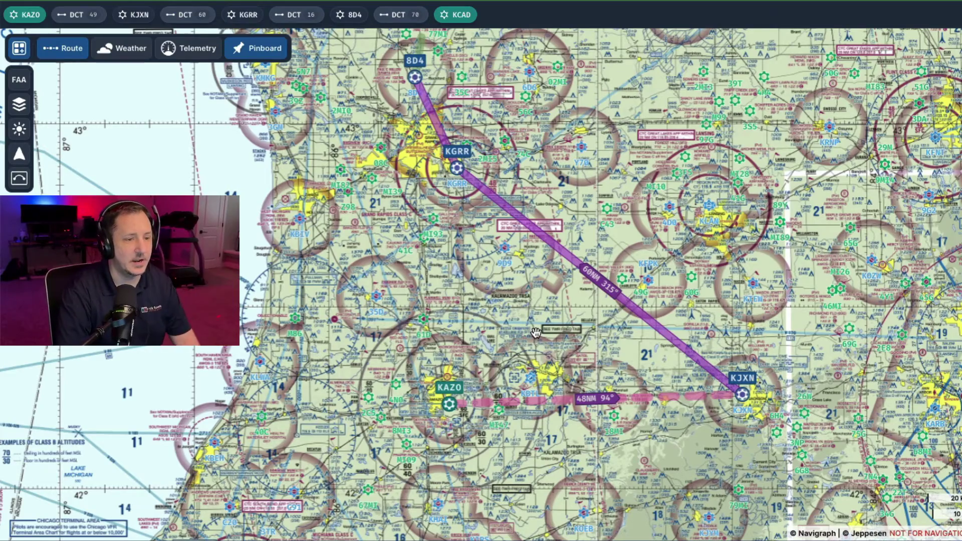
{"action": "scroll", "coordinate": [525, 318], "scroll_direction": "down", "scroll_amount": 2}
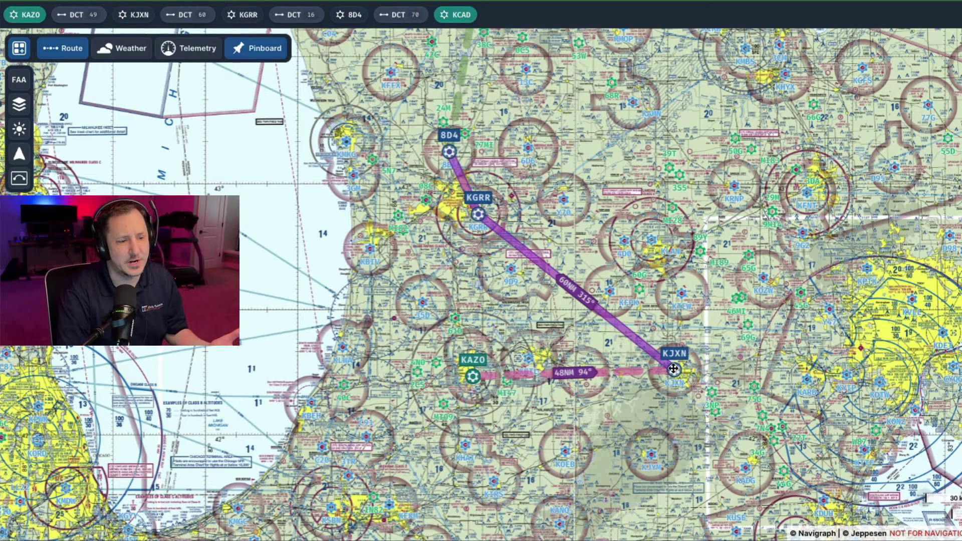
- Drag the KJXN waypoint onto Hastings (9D9) and reframe the full route
{"action": "left_click_drag", "start_coordinate": [674, 369], "coordinate": [510, 271]}
{"action": "scroll", "coordinate": [511, 271], "scroll_direction": "up", "scroll_amount": 5}
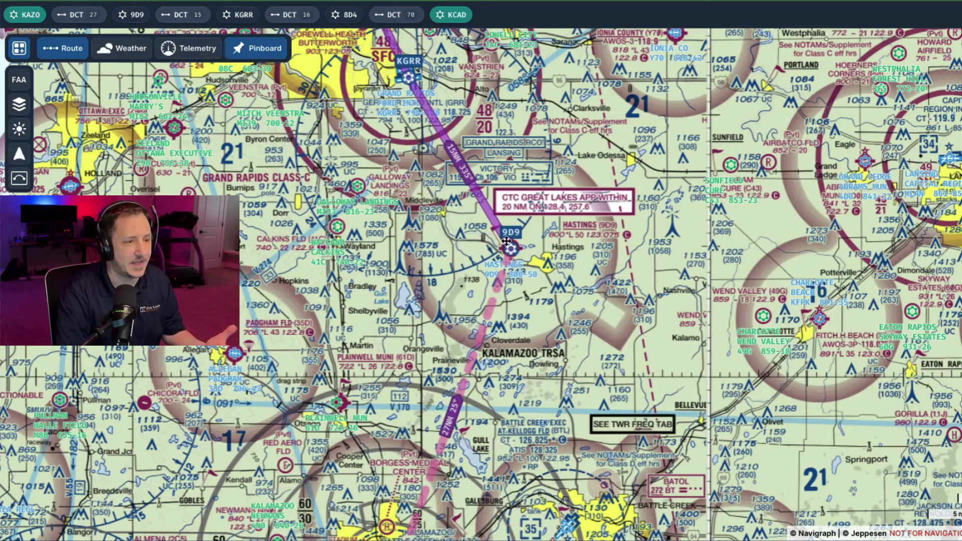
{"action": "scroll", "coordinate": [430, 277], "scroll_direction": "down", "scroll_amount": 5}
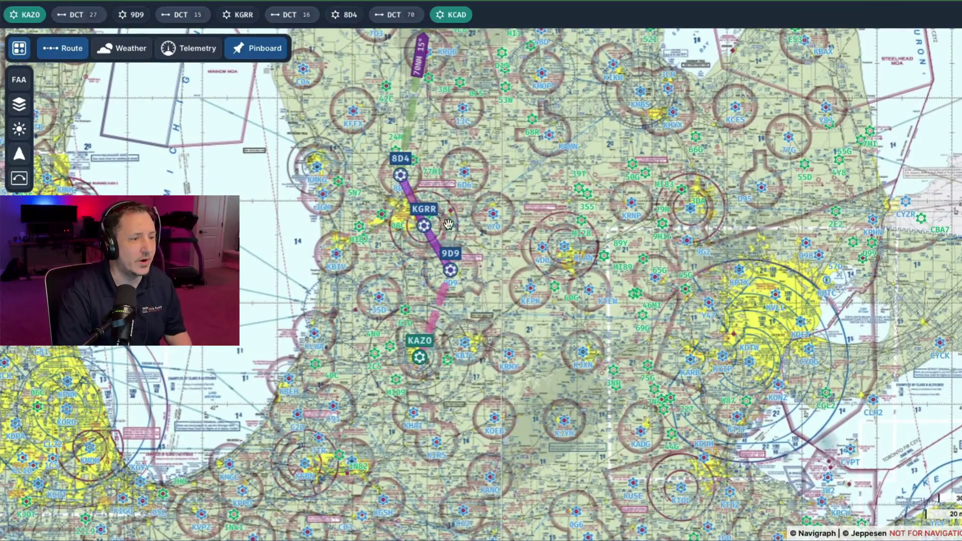
{"action": "left_click_drag", "start_coordinate": [474, 112], "coordinate": [478, 169]}
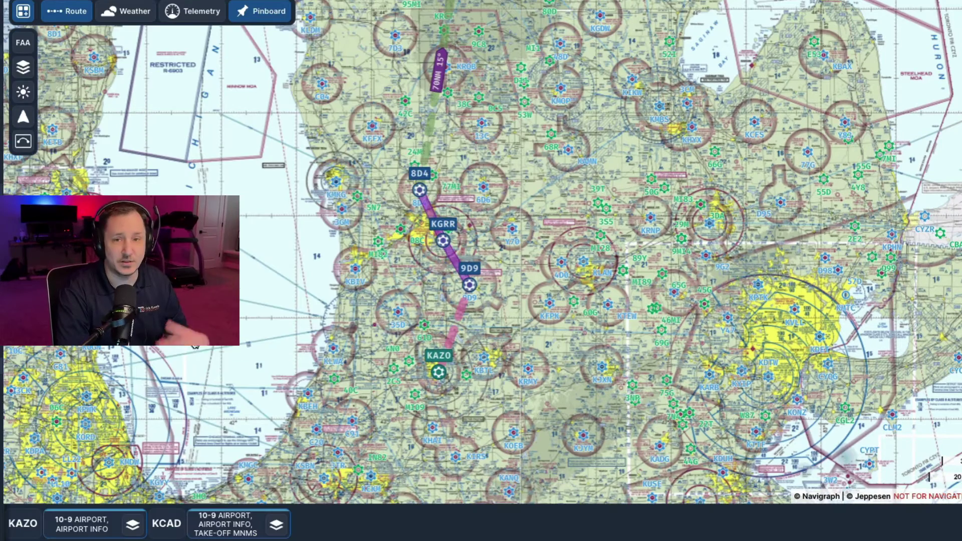
- View the KAZO 10-9 airport chart, then the KCAD 10-9 Wexford Co chart
{"action": "left_click", "coordinate": [86, 527]}
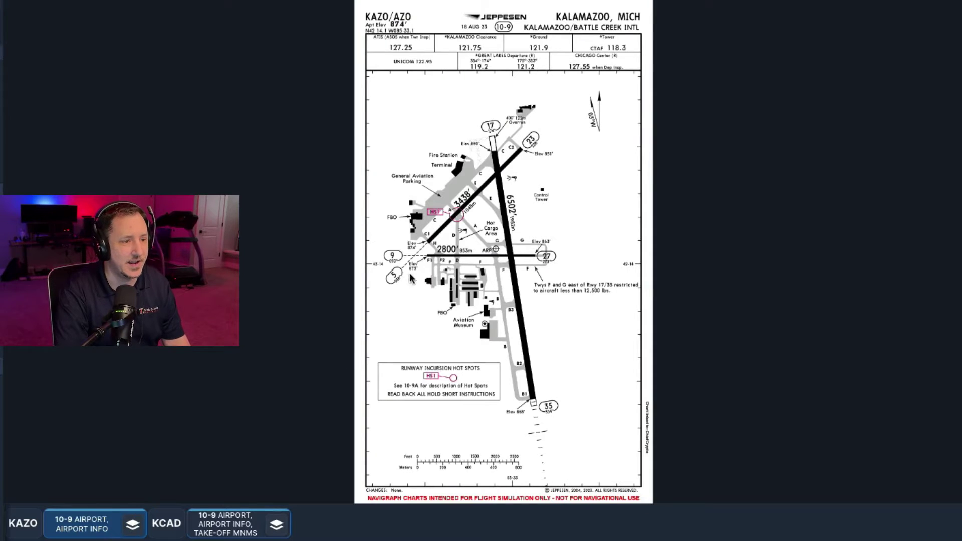
{"action": "scroll", "coordinate": [501, 203], "scroll_direction": "up", "scroll_amount": 2}
{"action": "scroll", "coordinate": [501, 203], "scroll_direction": "down", "scroll_amount": 2}
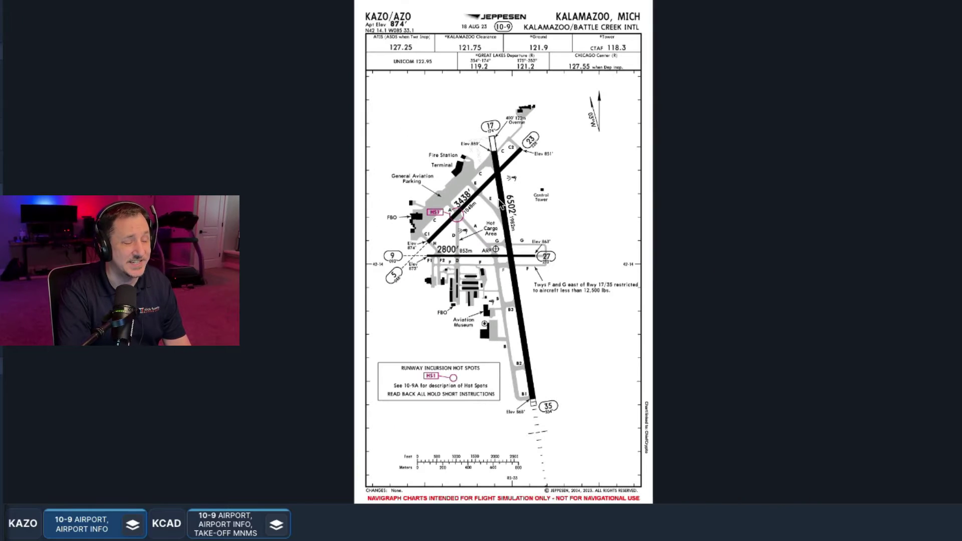
{"action": "left_click", "coordinate": [217, 533]}
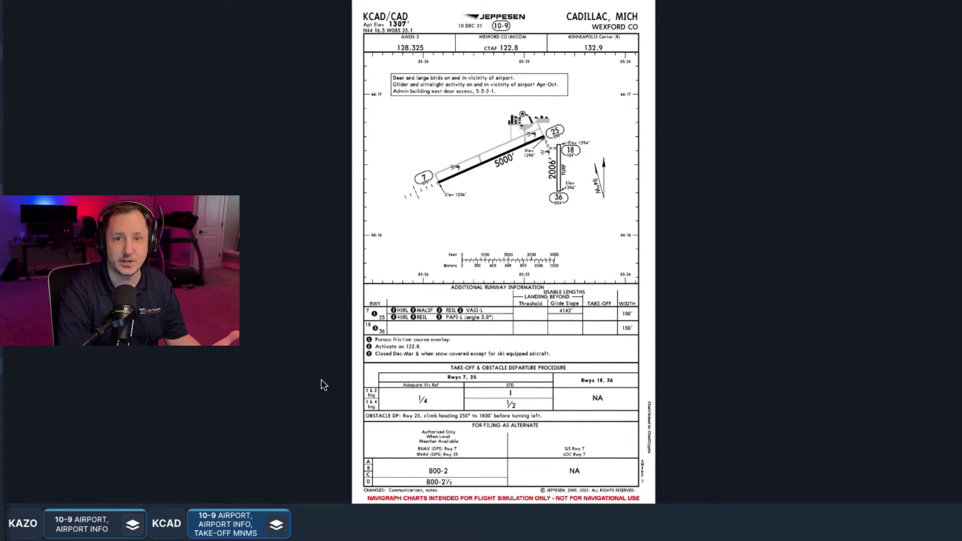
{"action": "scroll", "coordinate": [412, 52], "scroll_direction": "up", "scroll_amount": 3}
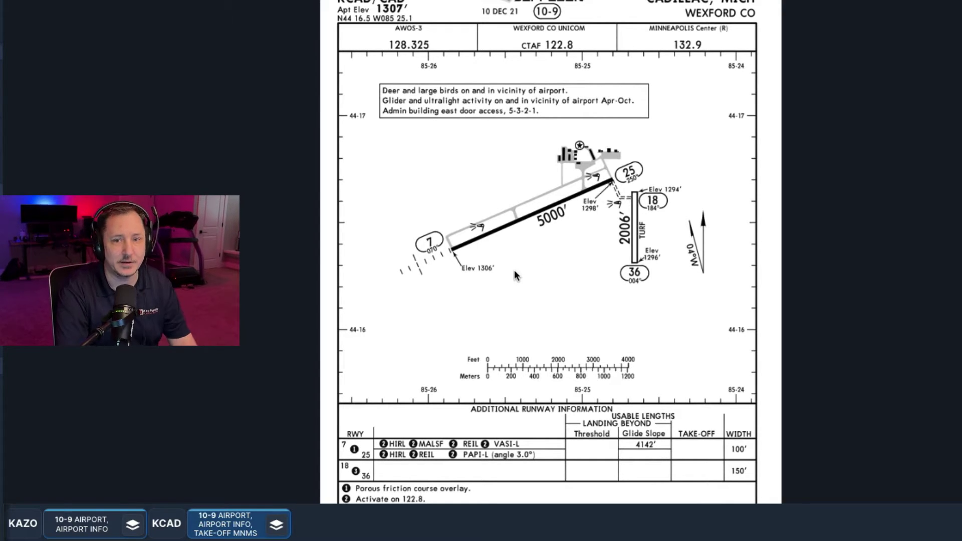
{"action": "scroll", "coordinate": [547, 215], "scroll_direction": "down", "scroll_amount": 2}
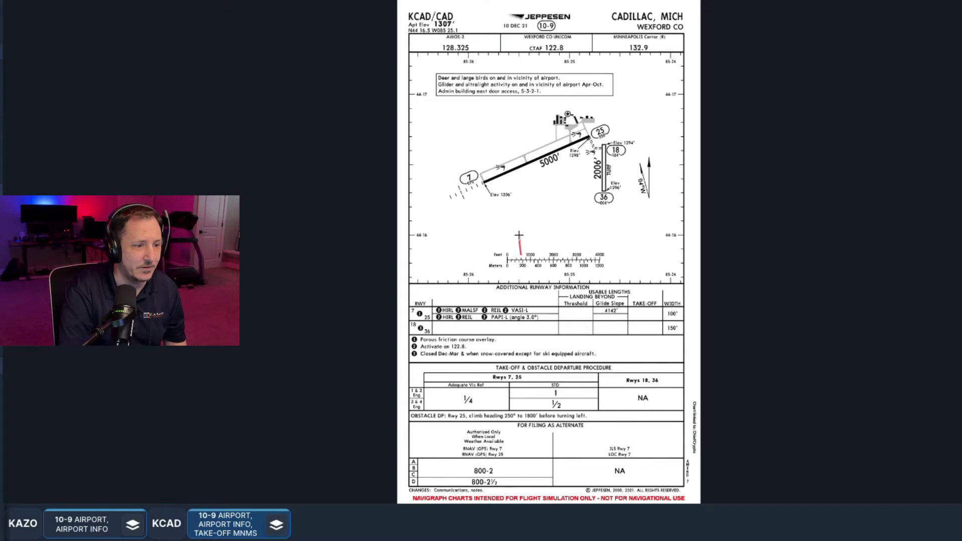
- Clear the red traffic-pattern sketch from the KCAD chart and close the chart
{"action": "mouse_move", "coordinate": [519, 235]}
{"action": "left_mouse_down"}
{"action": "mouse_move", "coordinate": [531, 81]}
{"action": "mouse_move", "coordinate": [546, 50]}
{"action": "mouse_move", "coordinate": [586, 50]}
{"action": "mouse_move", "coordinate": [618, 85]}
{"action": "left_mouse_up"}
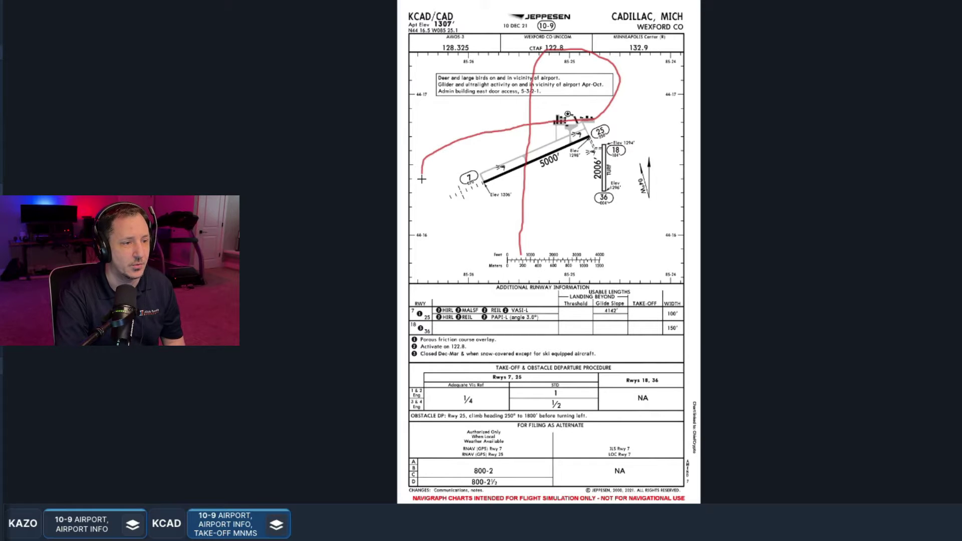
{"action": "mouse_move", "coordinate": [454, 184]}
{"action": "left_mouse_down"}
{"action": "mouse_move", "coordinate": [496, 176]}
{"action": "mouse_move", "coordinate": [490, 191]}
{"action": "mouse_move", "coordinate": [492, 171]}
{"action": "mouse_move", "coordinate": [472, 171]}
{"action": "mouse_move", "coordinate": [499, 179]}
{"action": "left_mouse_up"}
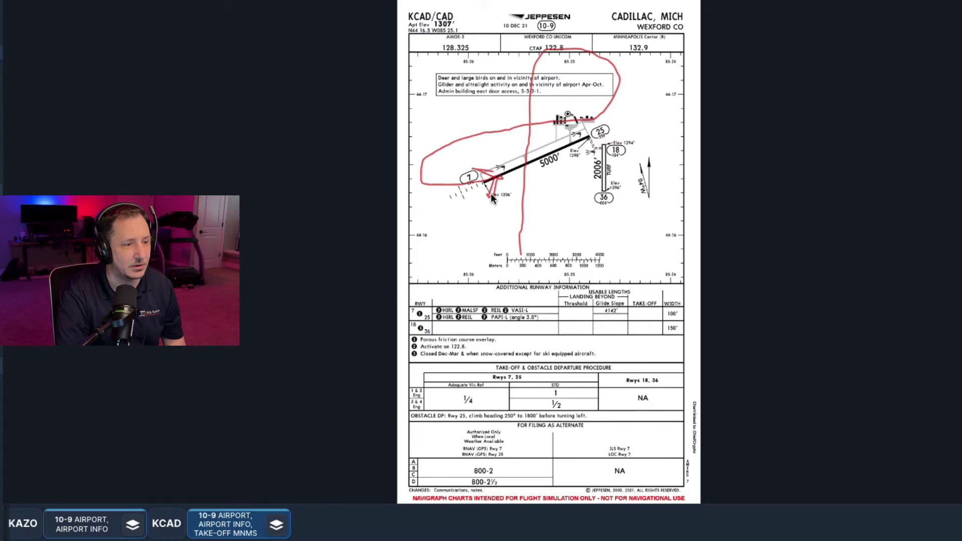
{"action": "left_click", "coordinate": [691, 45]}
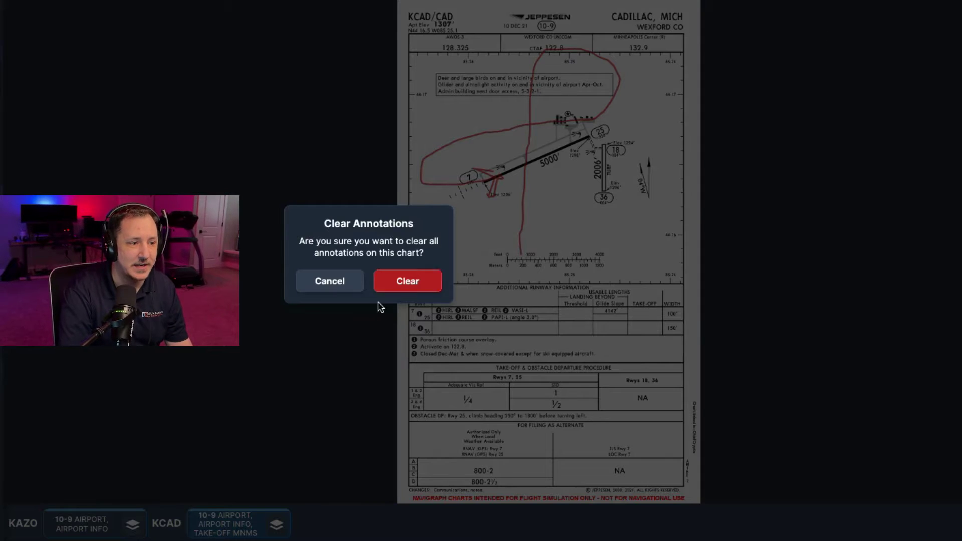
{"action": "left_click", "coordinate": [408, 282]}
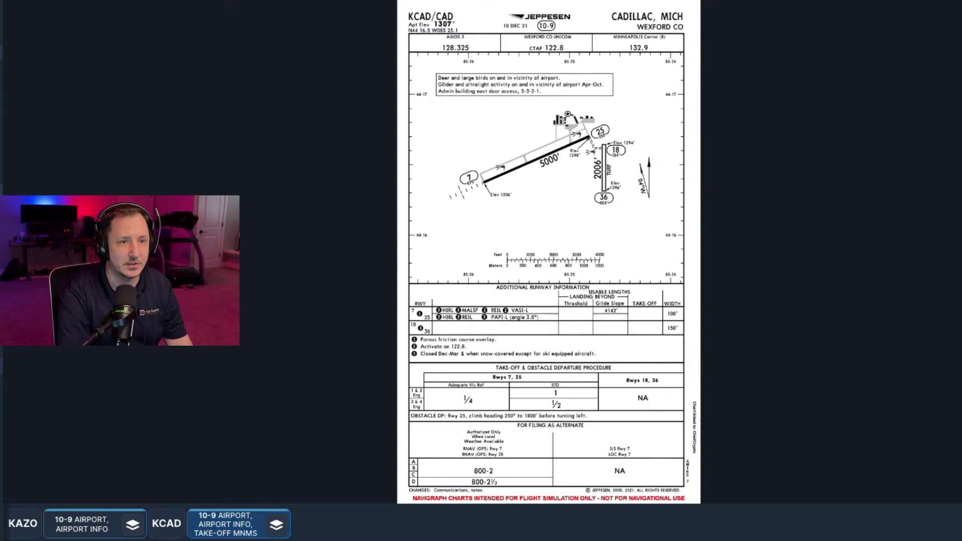
{"action": "key", "text": "Escape"}
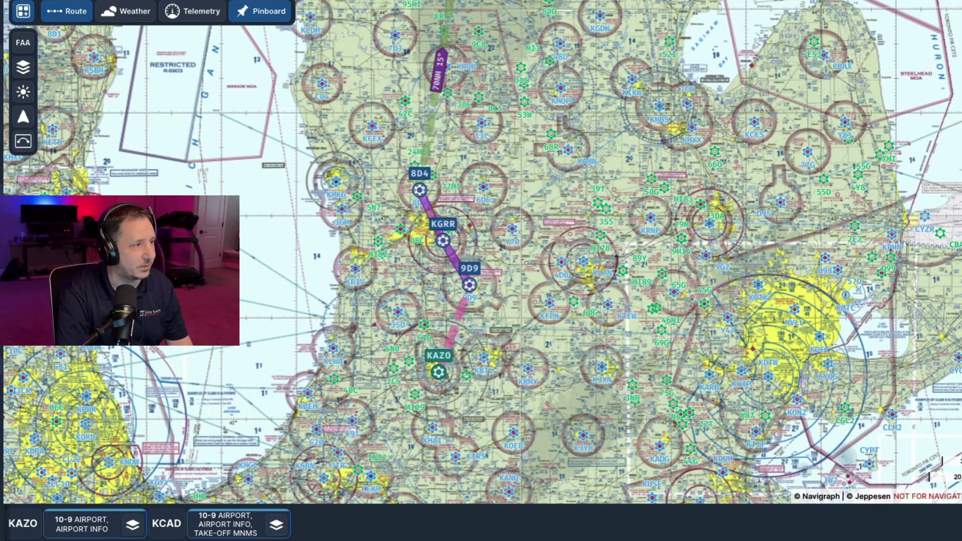
- Check KCAD's real-world ATIS and METAR, then list its approaches with ILS RWY 07 expanded
{"action": "left_click", "coordinate": [23, 11]}
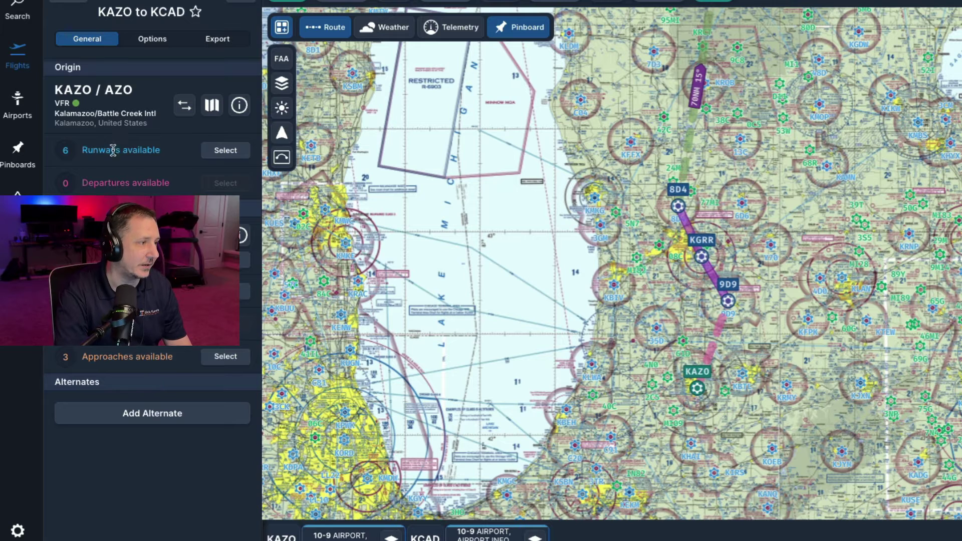
{"action": "left_click", "coordinate": [23, 117]}
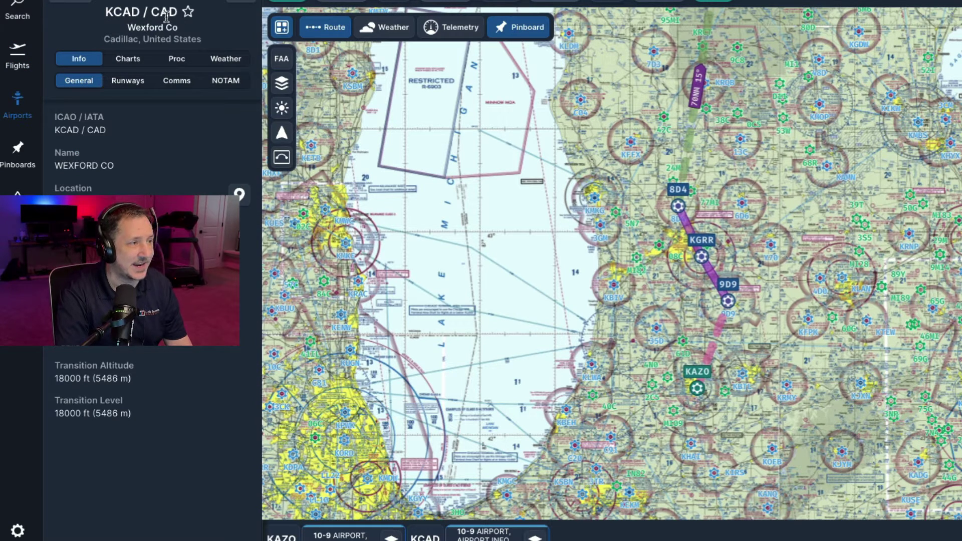
{"action": "left_click", "coordinate": [227, 62]}
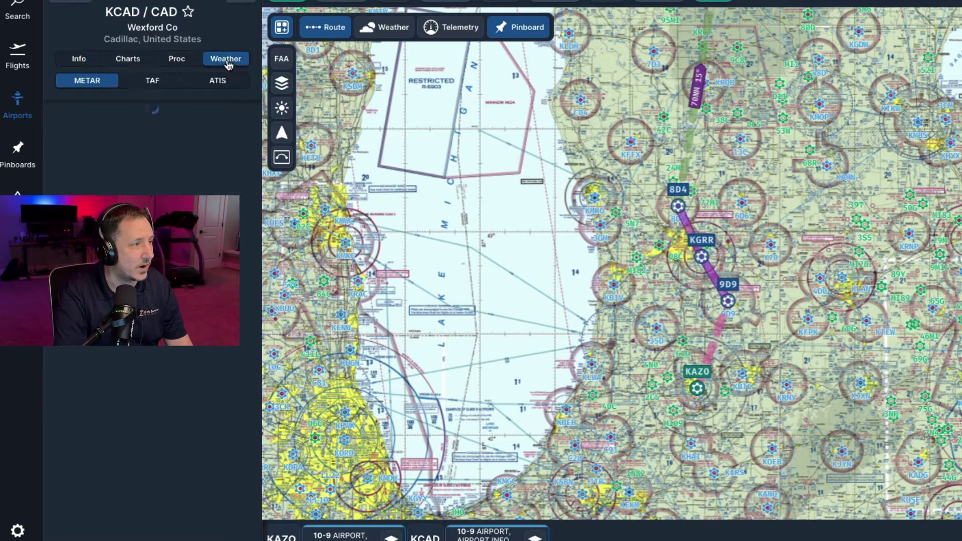
{"action": "left_click", "coordinate": [221, 88]}
{"action": "left_click", "coordinate": [176, 119]}
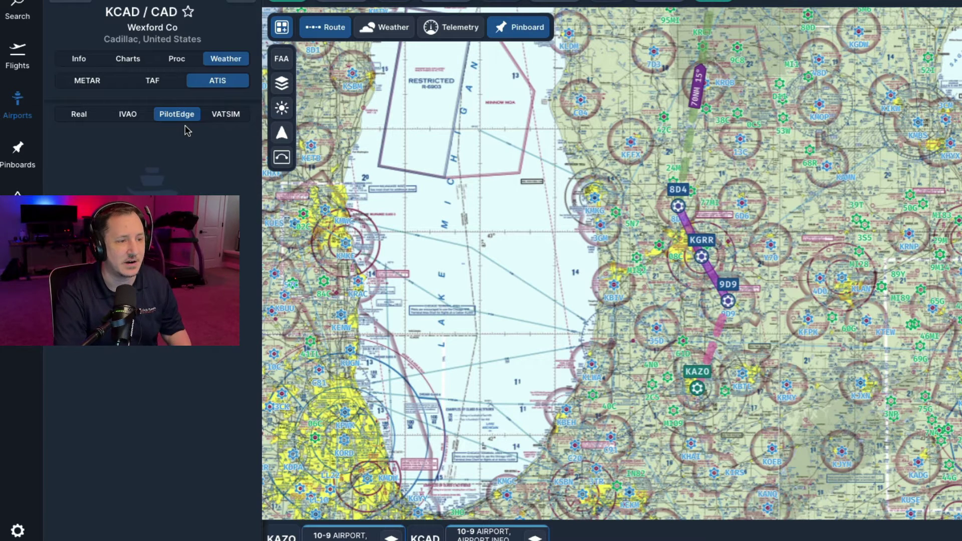
{"action": "left_click", "coordinate": [85, 118]}
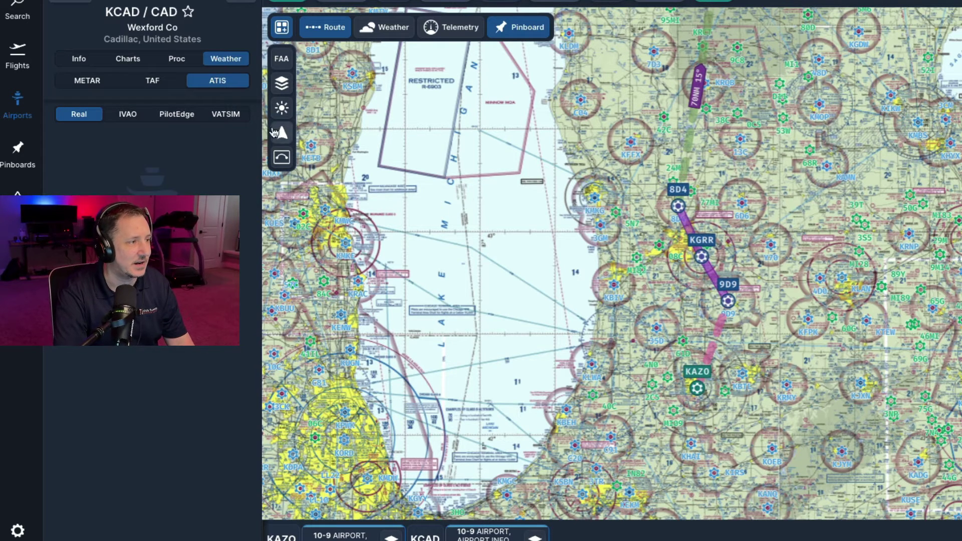
{"action": "left_click", "coordinate": [88, 90]}
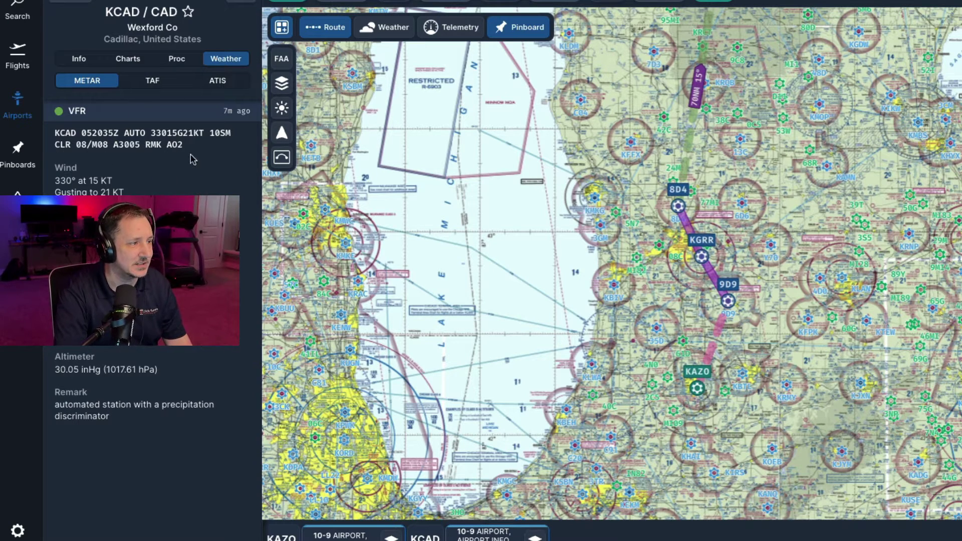
{"action": "left_click_drag", "start_coordinate": [190, 150], "coordinate": [56, 134]}
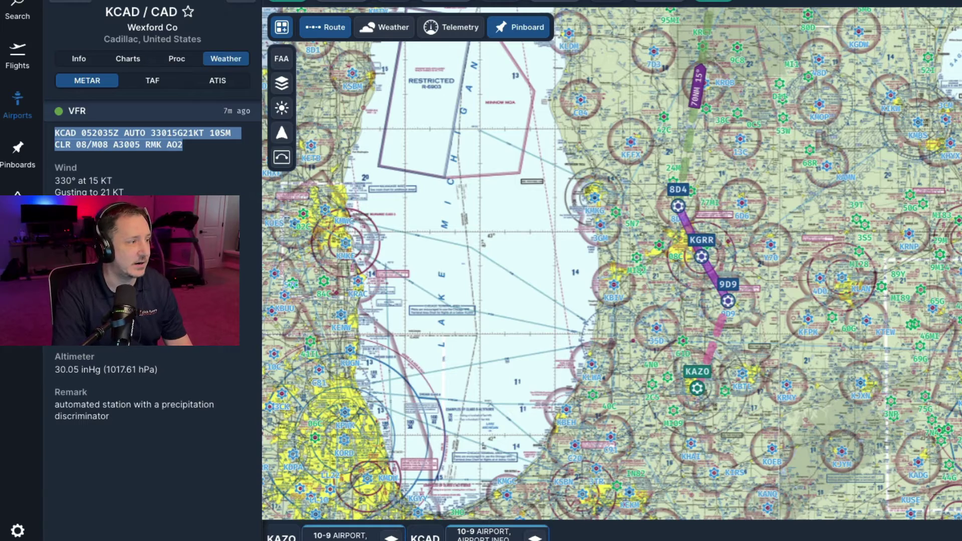
{"action": "left_click", "coordinate": [177, 59]}
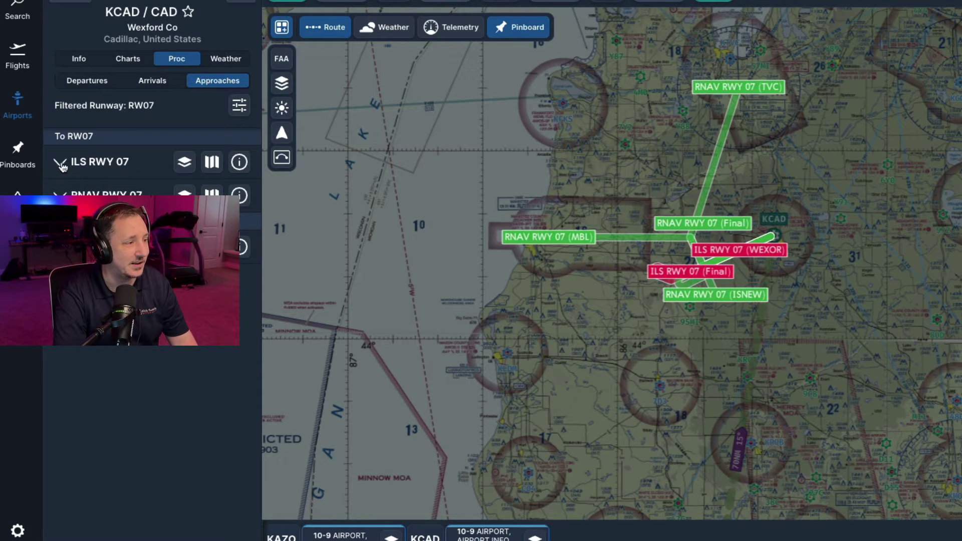
{"action": "left_click", "coordinate": [116, 164]}
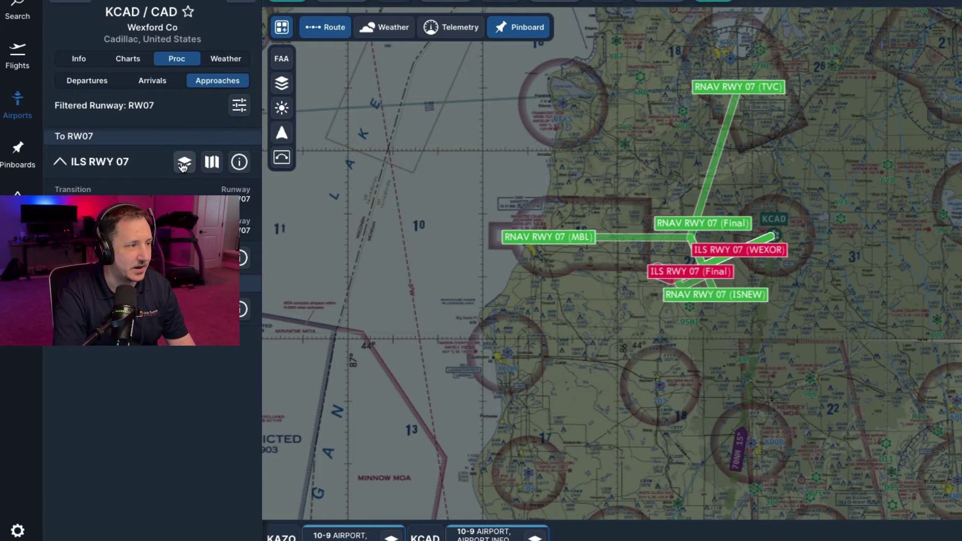
- Open and maximize the KCAD ILS or LOC Rwy 7 chart, pin it, then close it
{"action": "left_click", "coordinate": [211, 165]}
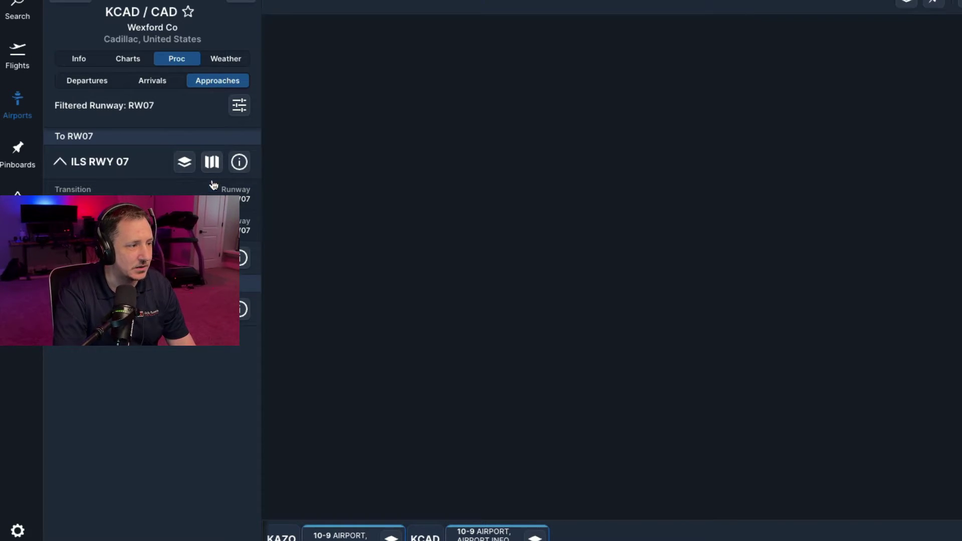
{"action": "scroll", "coordinate": [787, 119], "scroll_direction": "up", "scroll_amount": 3}
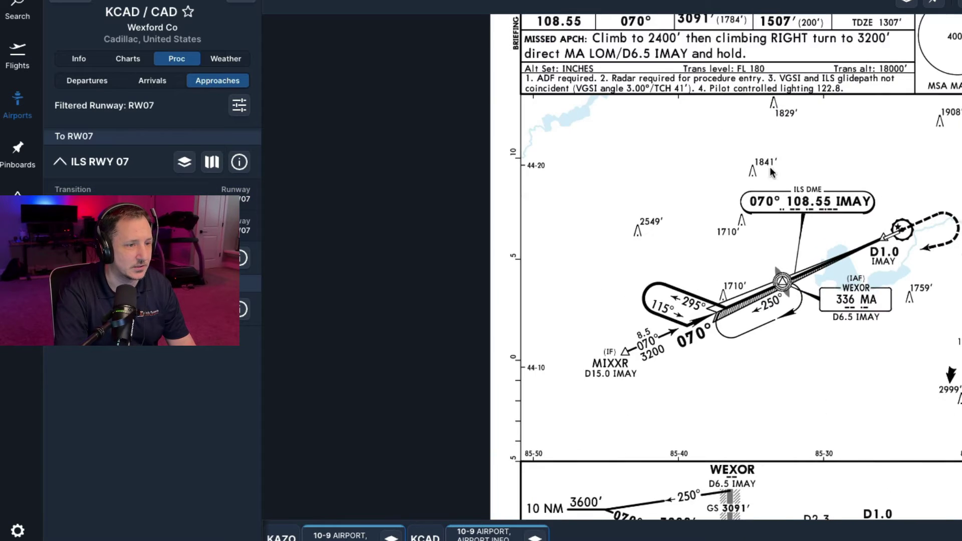
{"action": "scroll", "coordinate": [769, 166], "scroll_direction": "down", "scroll_amount": 3}
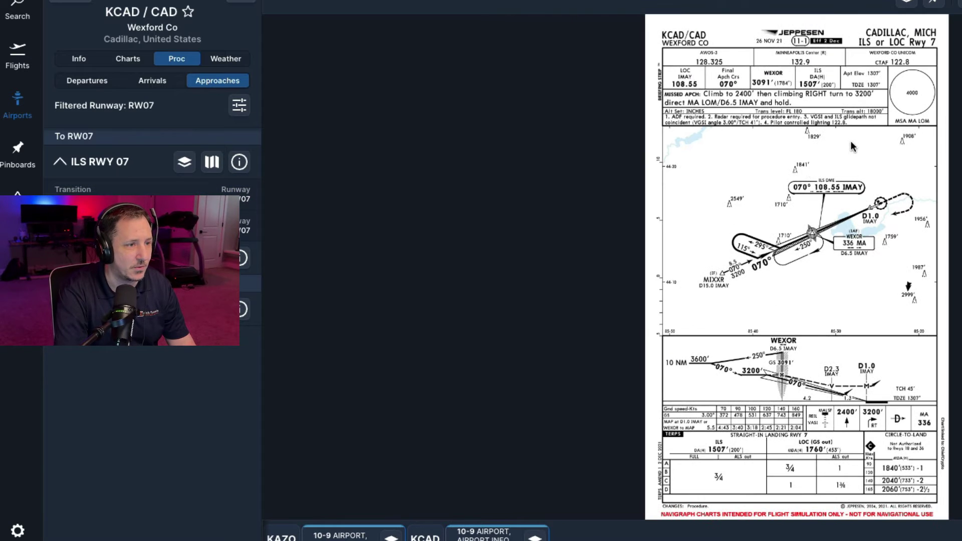
{"action": "left_click", "coordinate": [817, 116]}
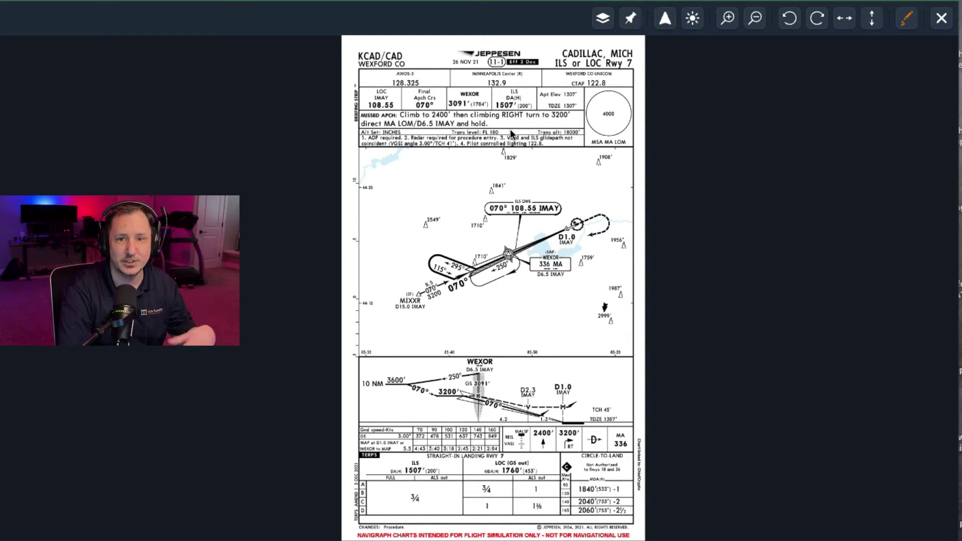
{"action": "scroll", "coordinate": [380, 114], "scroll_direction": "up", "scroll_amount": 2}
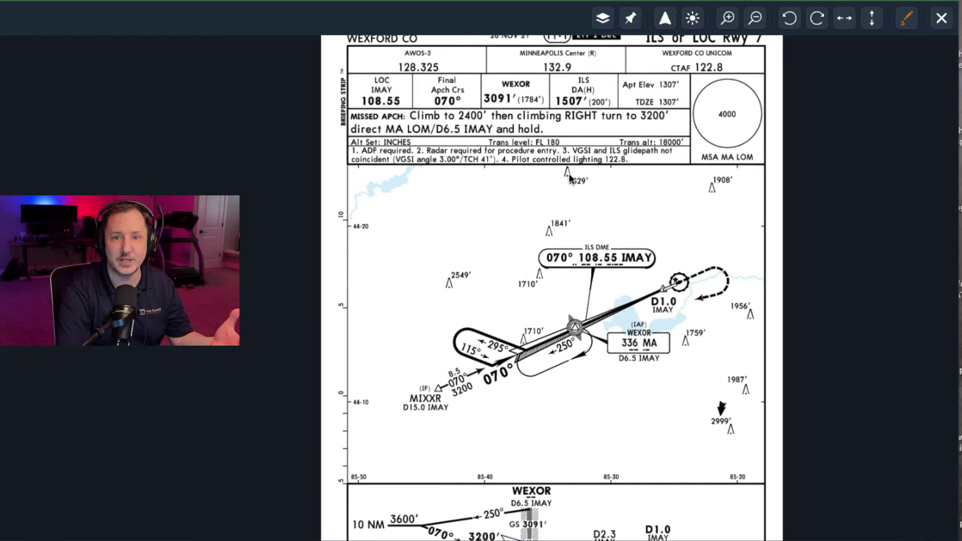
{"action": "scroll", "coordinate": [634, 142], "scroll_direction": "down", "scroll_amount": 2}
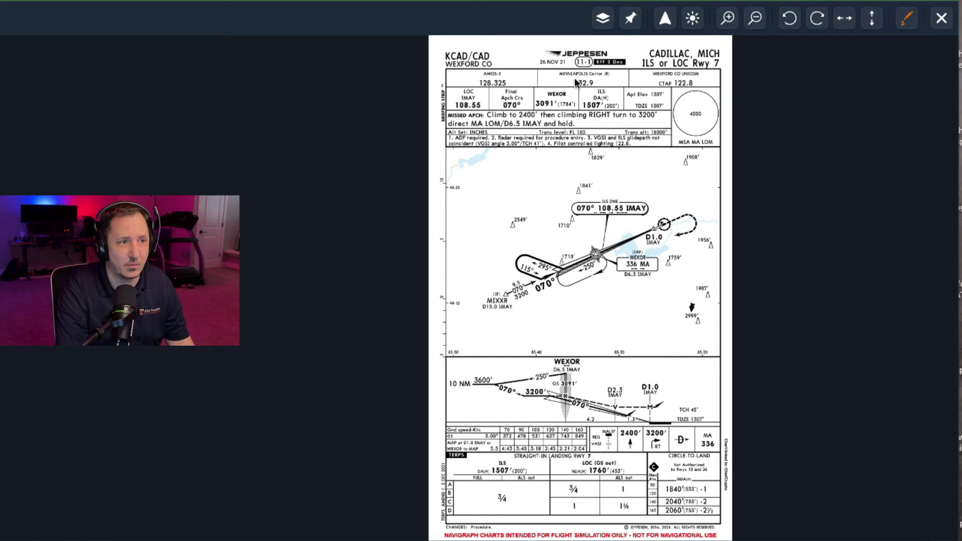
{"action": "left_click", "coordinate": [631, 19]}
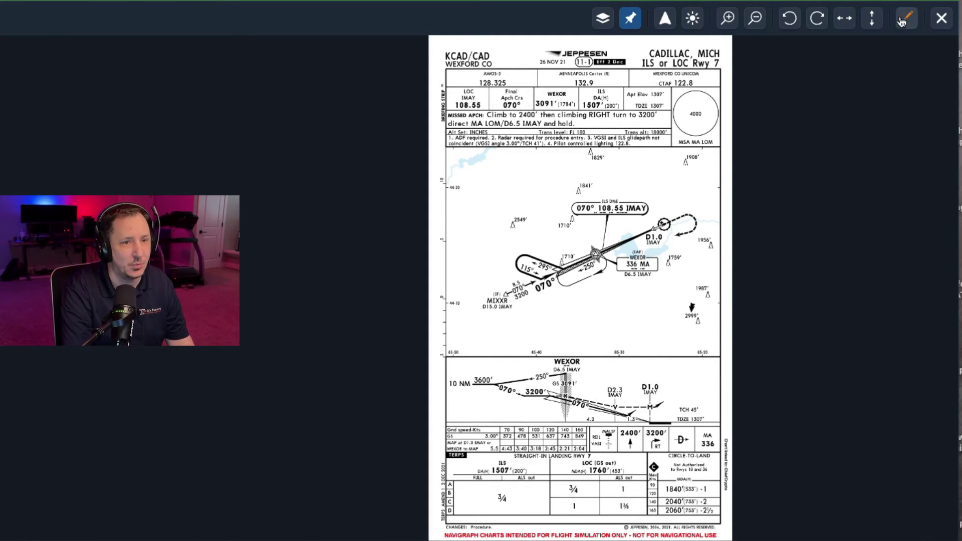
{"action": "left_click", "coordinate": [942, 18]}
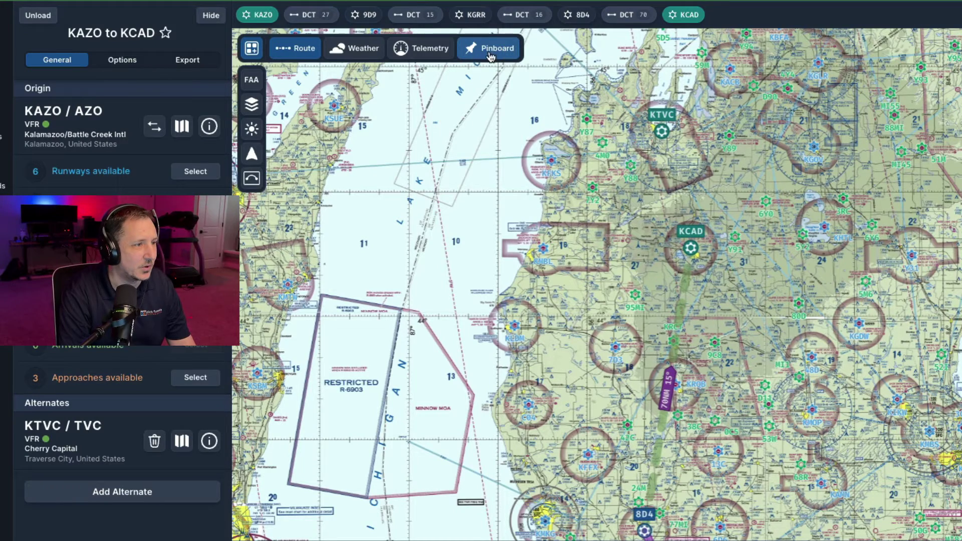
- Download the flight plan in X-Plane 11/12 (fms) format from the Export list
{"action": "left_click", "coordinate": [189, 61]}
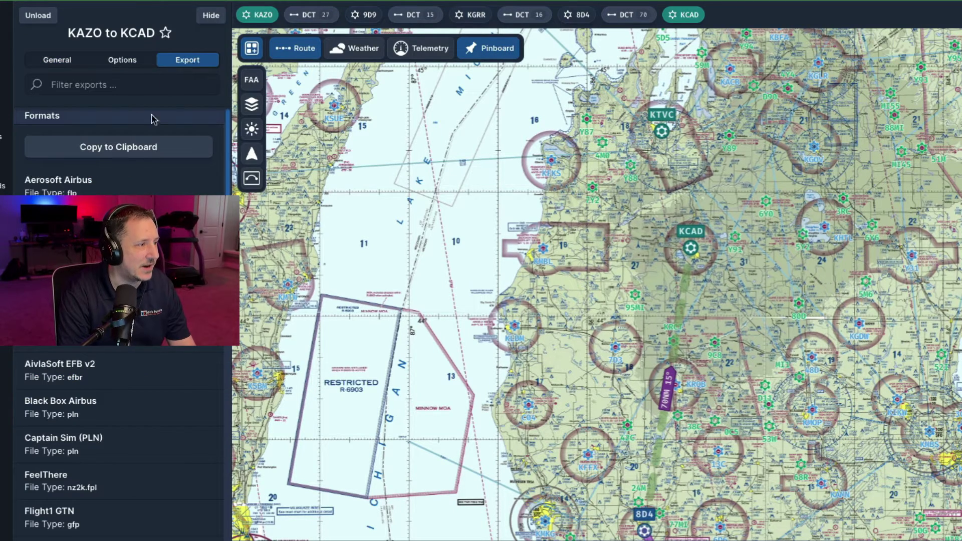
{"action": "scroll", "coordinate": [151, 125], "scroll_direction": "down", "scroll_amount": 3}
{"action": "scroll", "coordinate": [152, 125], "scroll_direction": "up", "scroll_amount": 3}
{"action": "scroll", "coordinate": [151, 125], "scroll_direction": "down", "scroll_amount": 10}
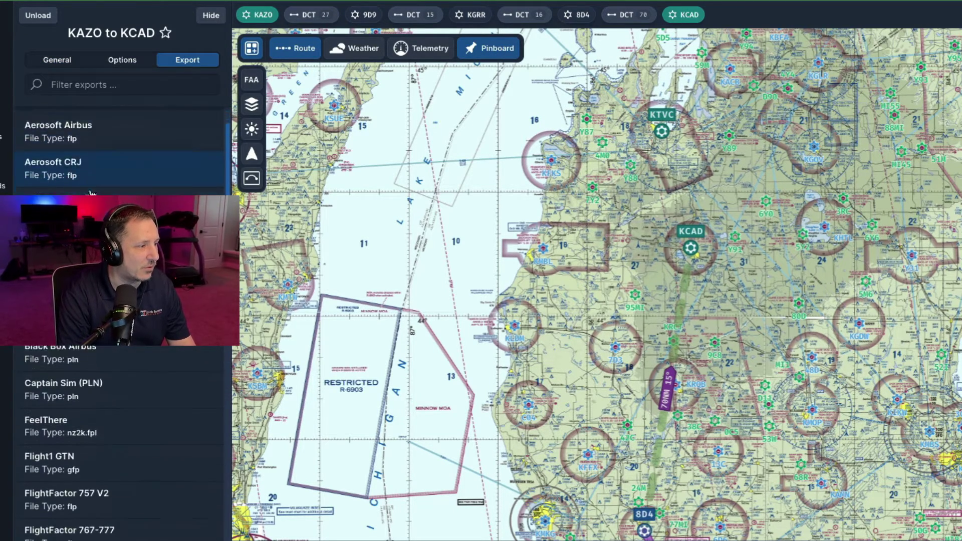
{"action": "scroll", "coordinate": [100, 226], "scroll_direction": "down", "scroll_amount": 15}
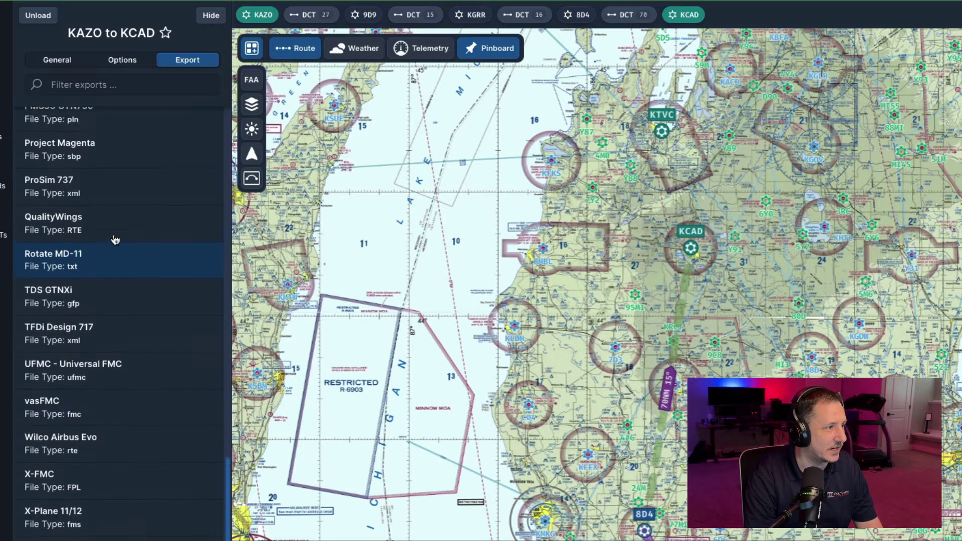
{"action": "scroll", "coordinate": [113, 236], "scroll_direction": "up", "scroll_amount": 3}
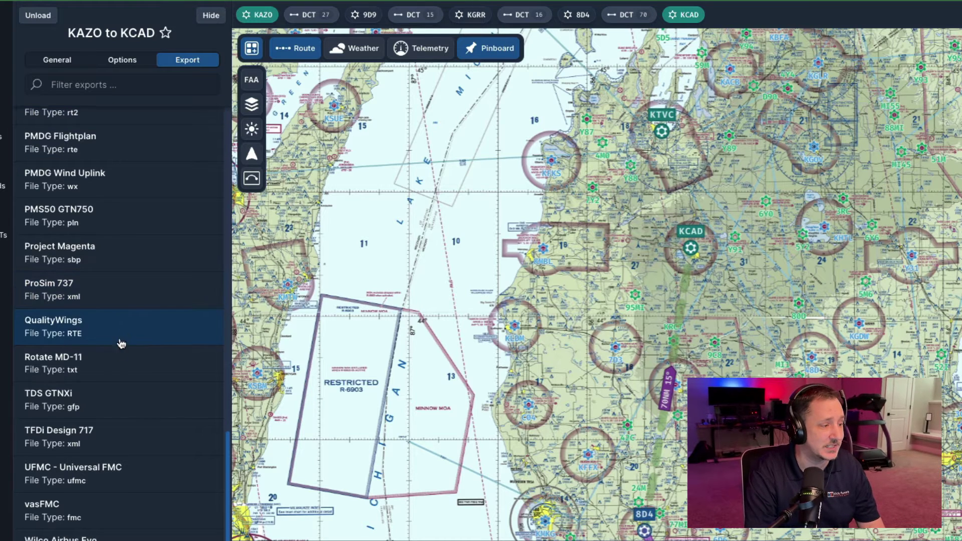
{"action": "scroll", "coordinate": [122, 351], "scroll_direction": "down", "scroll_amount": 3}
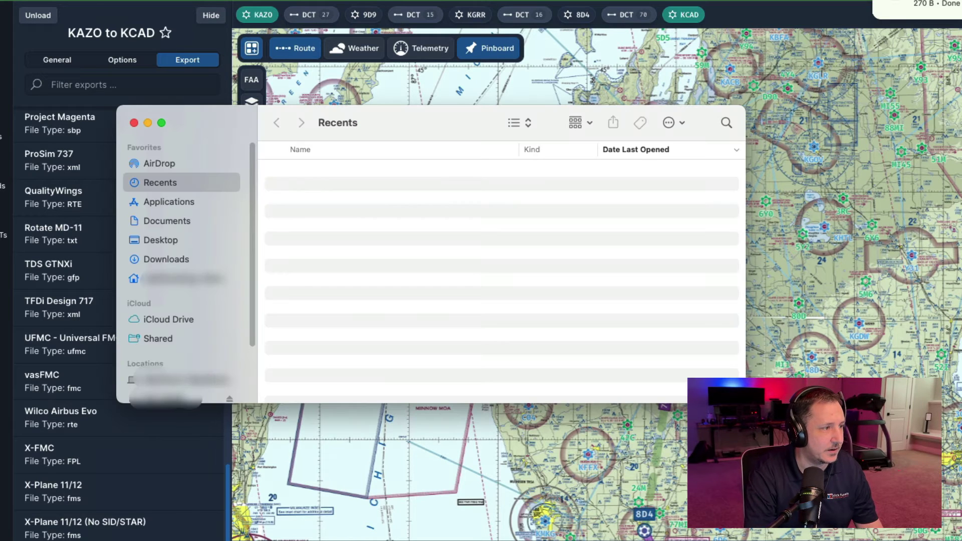
- Copy KAZOKCAD.fms from the Downloads folder in Finder
{"action": "left_click", "coordinate": [166, 282]}
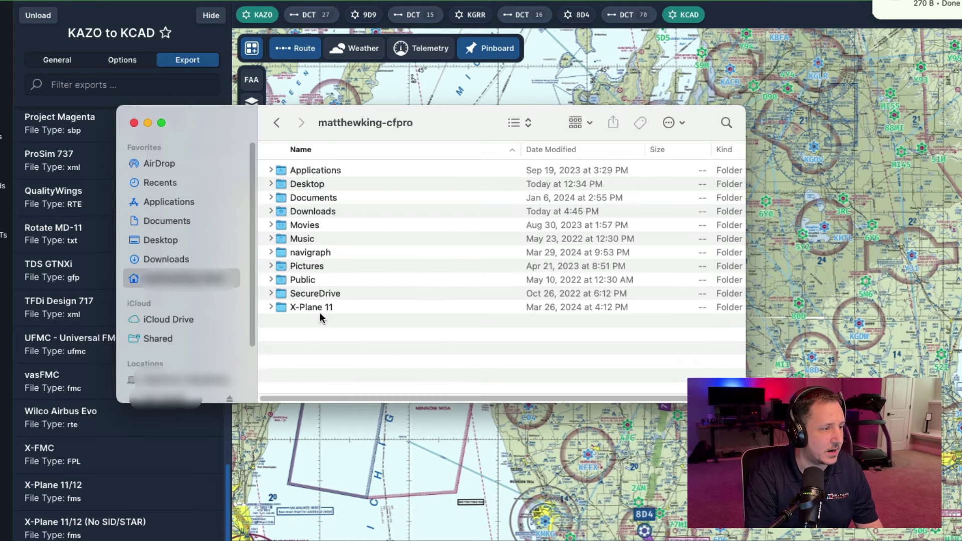
{"action": "left_click", "coordinate": [182, 257]}
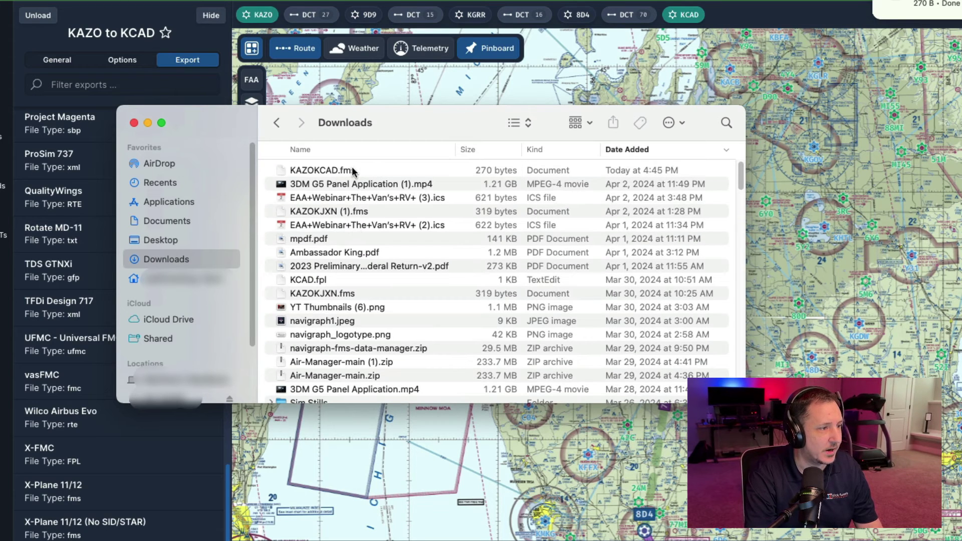
{"action": "left_click", "coordinate": [354, 172]}
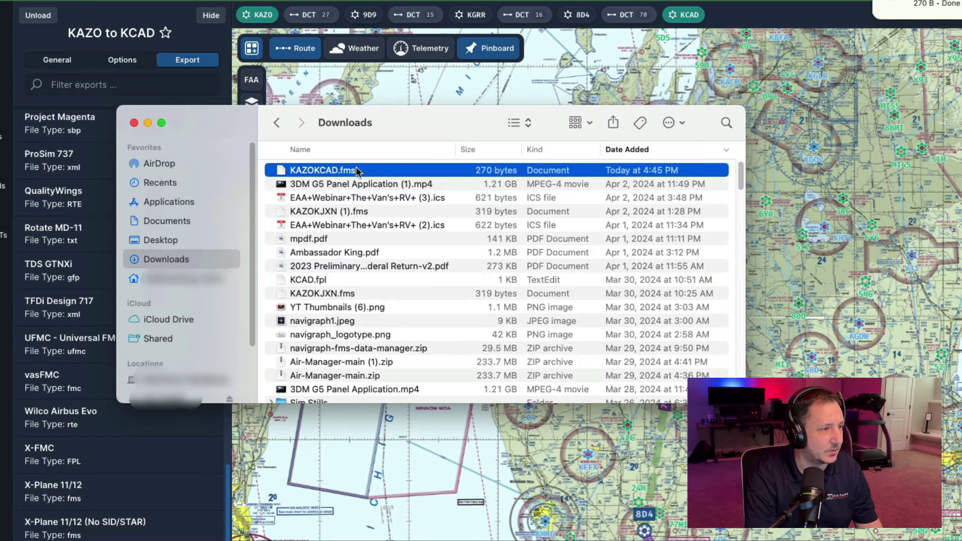
{"action": "right_click", "coordinate": [359, 171]}
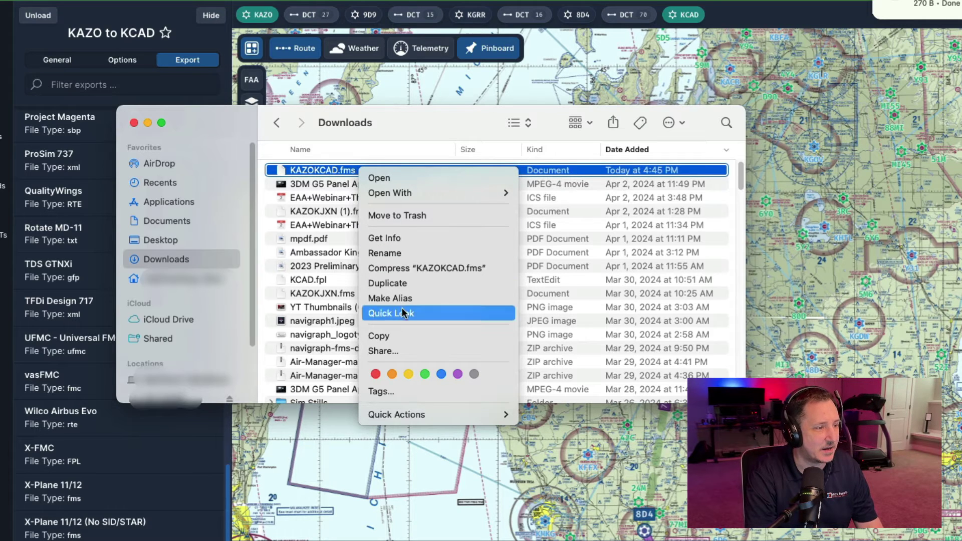
{"action": "left_click", "coordinate": [398, 336]}
- Move the three old .fms plans in X-Plane 11 > Output > FMS plans to the Trash
{"action": "left_click", "coordinate": [176, 278]}
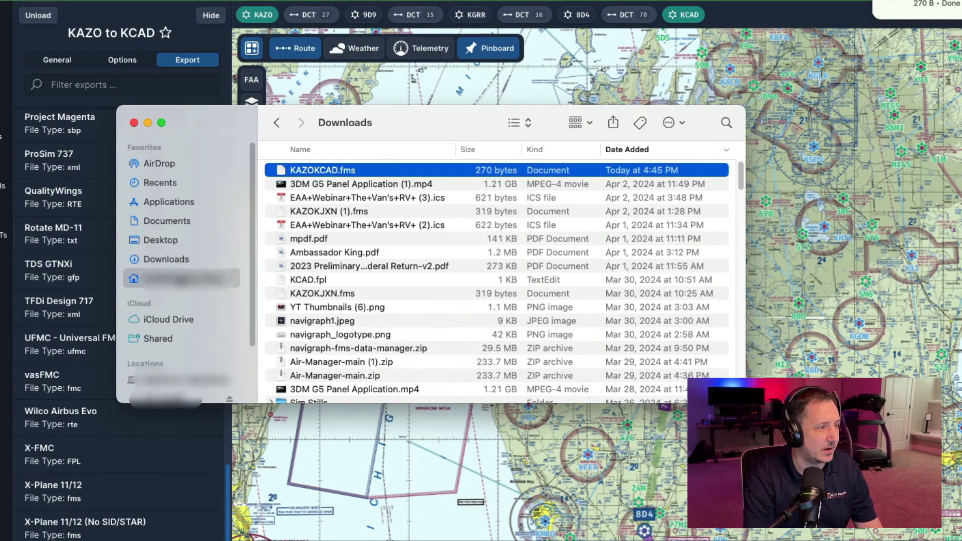
{"action": "left_click", "coordinate": [335, 307]}
{"action": "double_click", "coordinate": [336, 306]}
{"action": "left_click", "coordinate": [329, 276]}
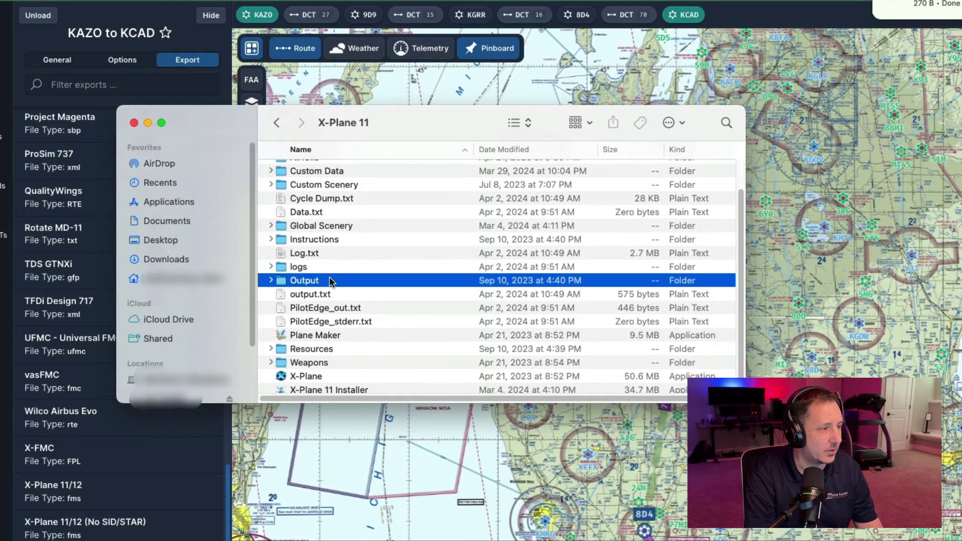
{"action": "double_click", "coordinate": [329, 277]}
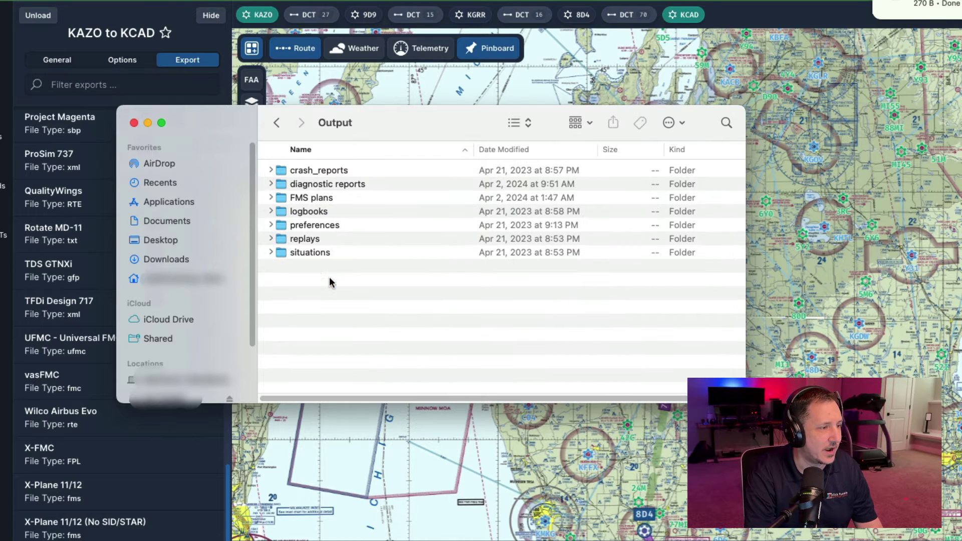
{"action": "double_click", "coordinate": [334, 197]}
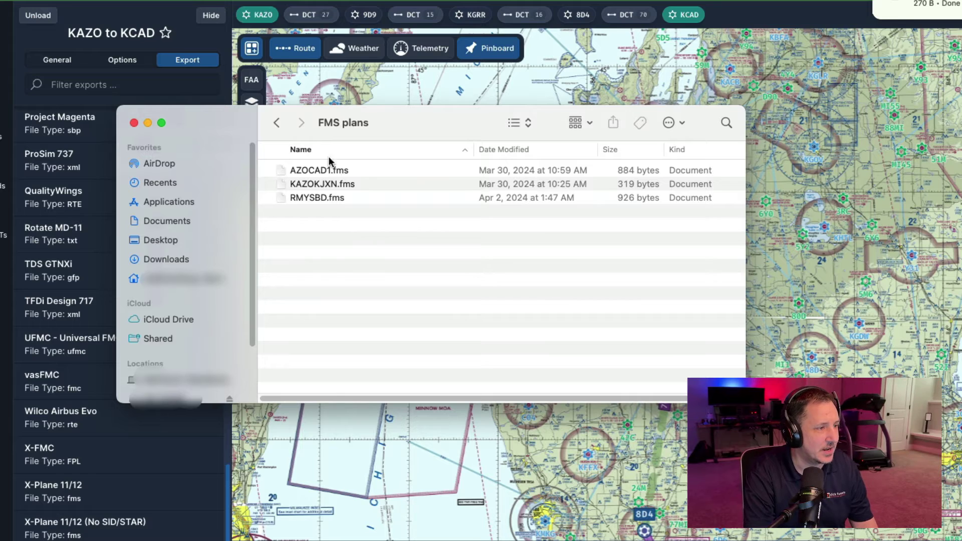
{"action": "left_click", "coordinate": [335, 169]}
{"action": "left_click", "coordinate": [350, 196], "text": "shift"}
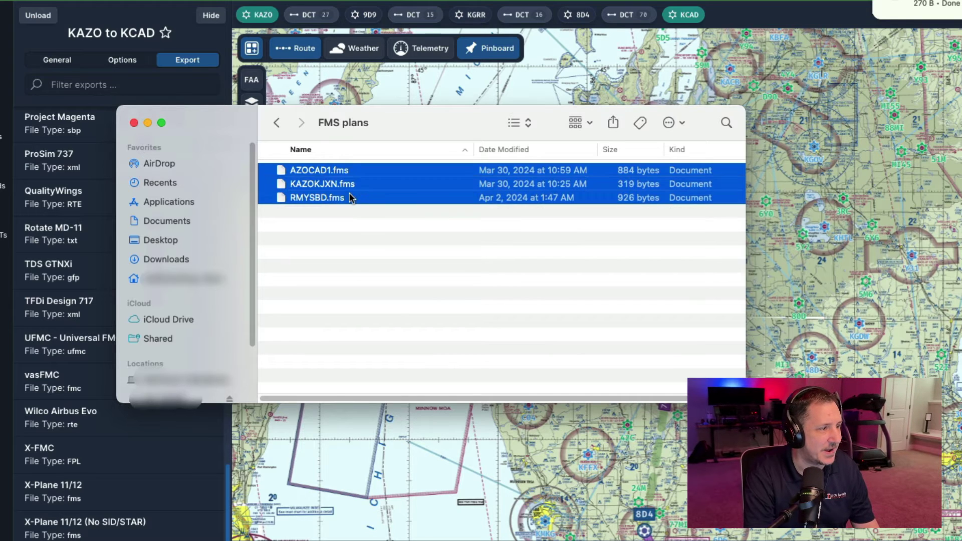
{"action": "right_click", "coordinate": [374, 180]}
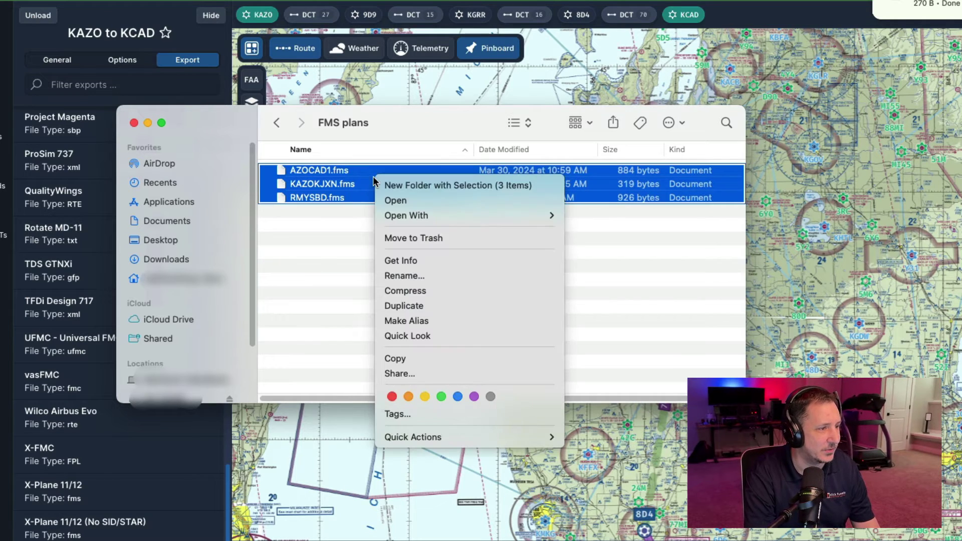
{"action": "left_click", "coordinate": [426, 235]}
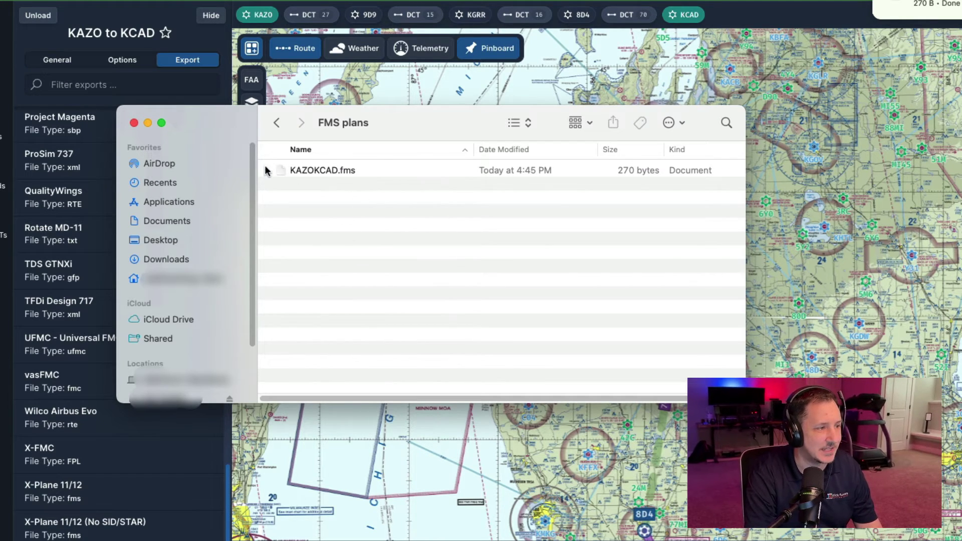
{"action": "left_click", "coordinate": [194, 282]}
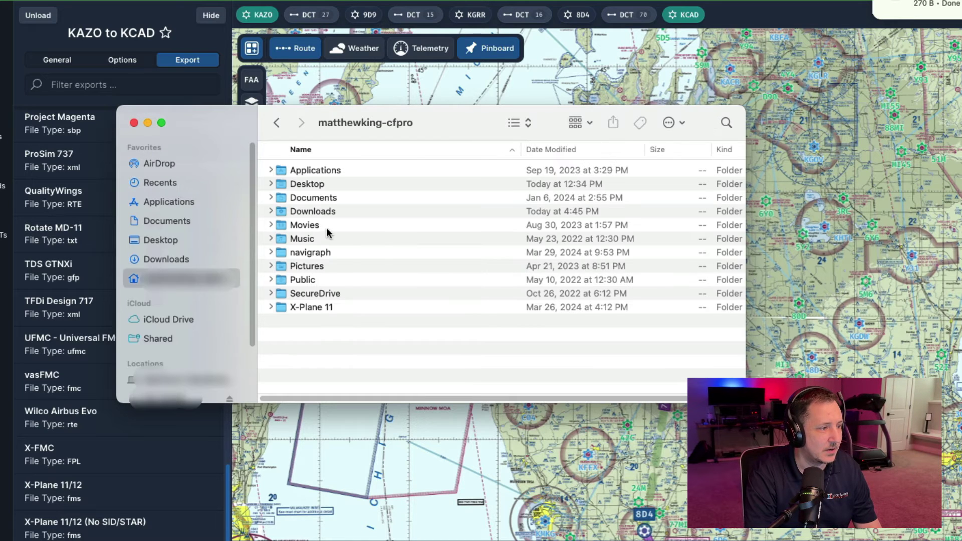
- Select the X-Plane 11 folder in Simlink and retrieve its latest flight data
{"action": "left_click", "coordinate": [339, 306]}
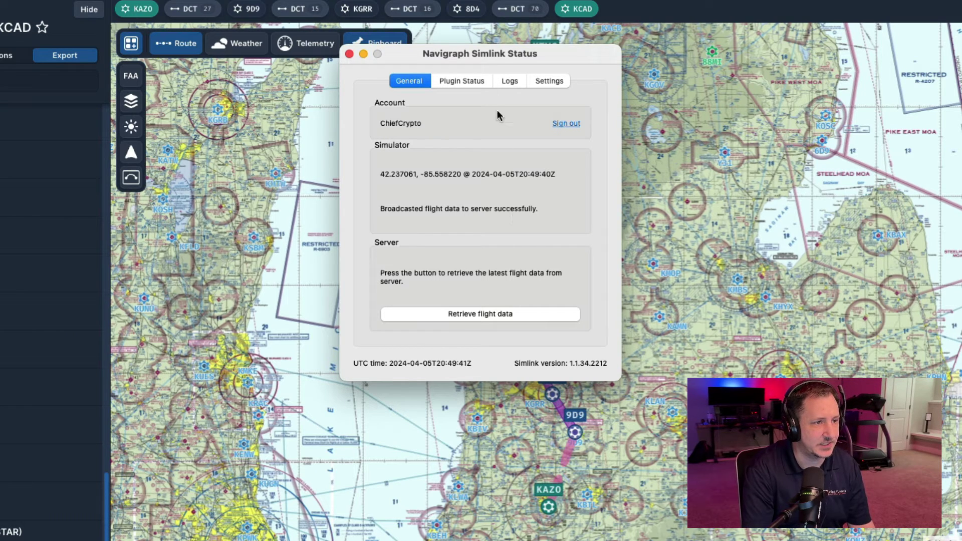
{"action": "left_click", "coordinate": [483, 313]}
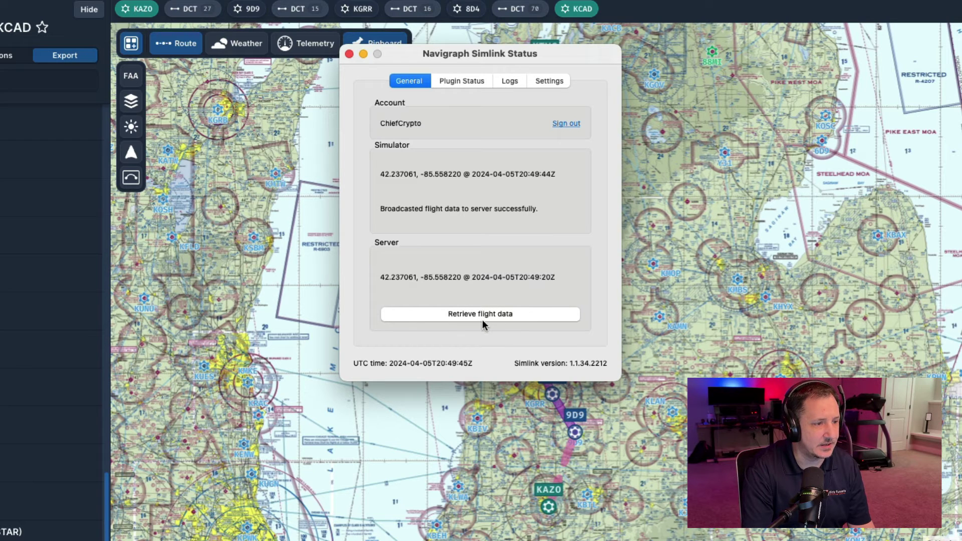
{"action": "left_click_drag", "start_coordinate": [430, 53], "coordinate": [658, 83]}
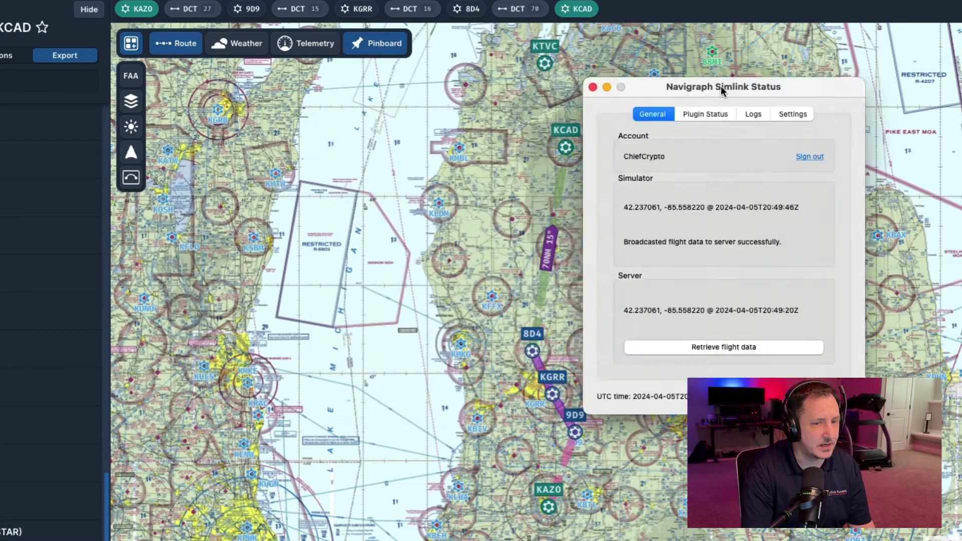
- Center the chart on the aircraft's position at KAZO and zoom in
{"action": "left_click", "coordinate": [535, 510]}
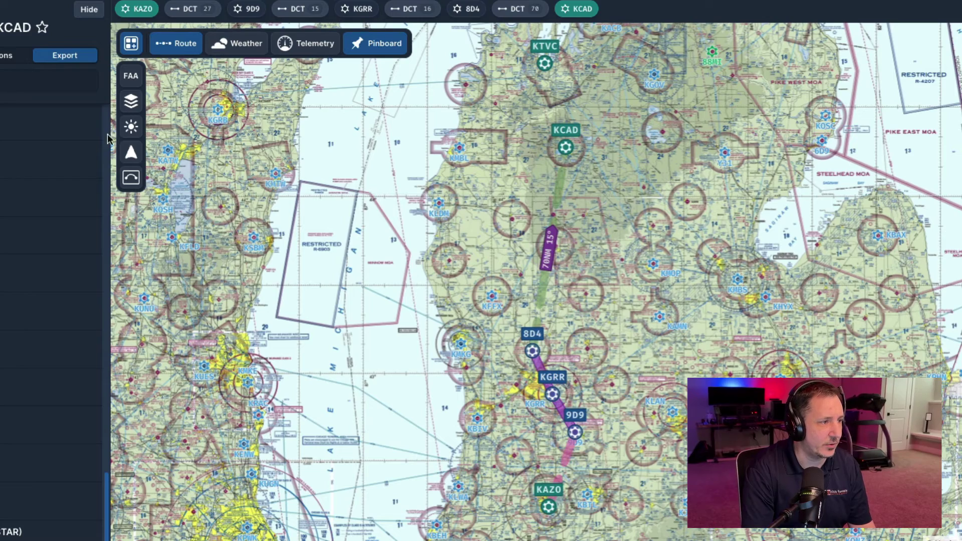
{"action": "left_click", "coordinate": [131, 156]}
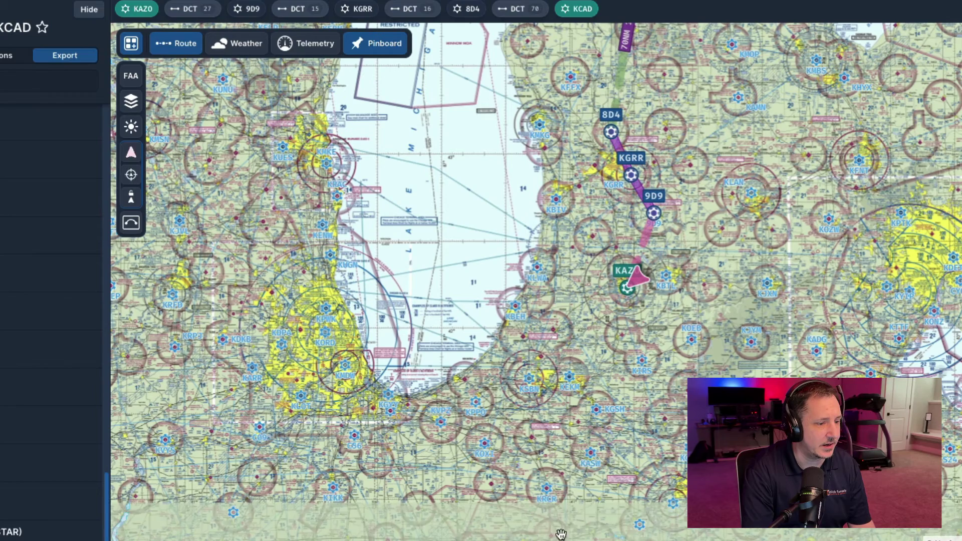
{"action": "scroll", "coordinate": [638, 272], "scroll_direction": "up", "scroll_amount": 5}
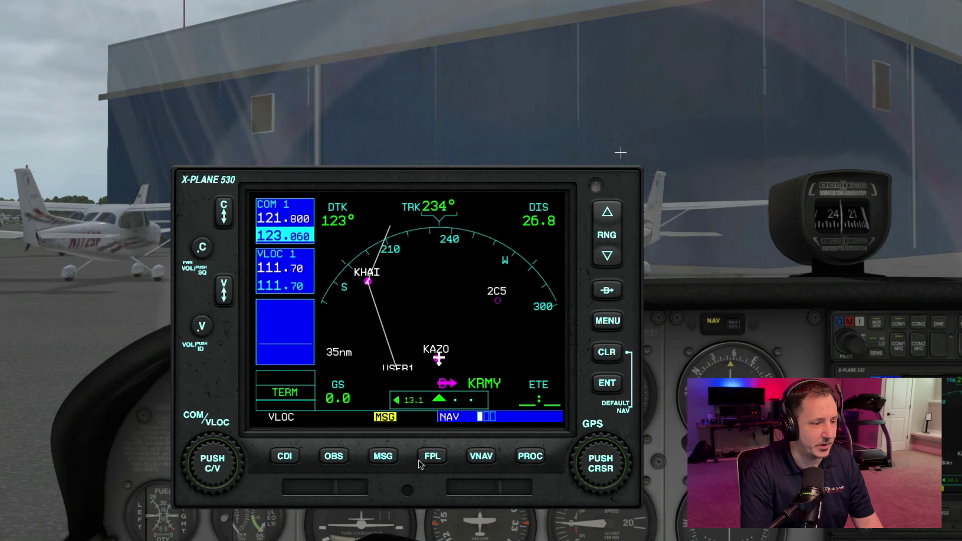
- Activate KAZOKCAD.fms from the GNS 530 Flight Plan Catalog (KAZO, 9D9, KGRR, 8D4, KCAD)
{"action": "left_click", "coordinate": [431, 458]}
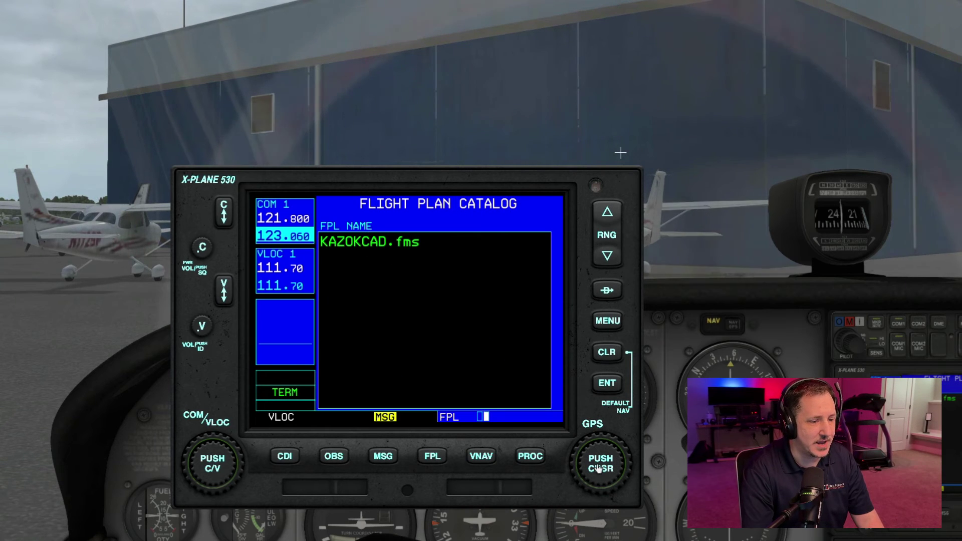
{"action": "left_click", "coordinate": [599, 469]}
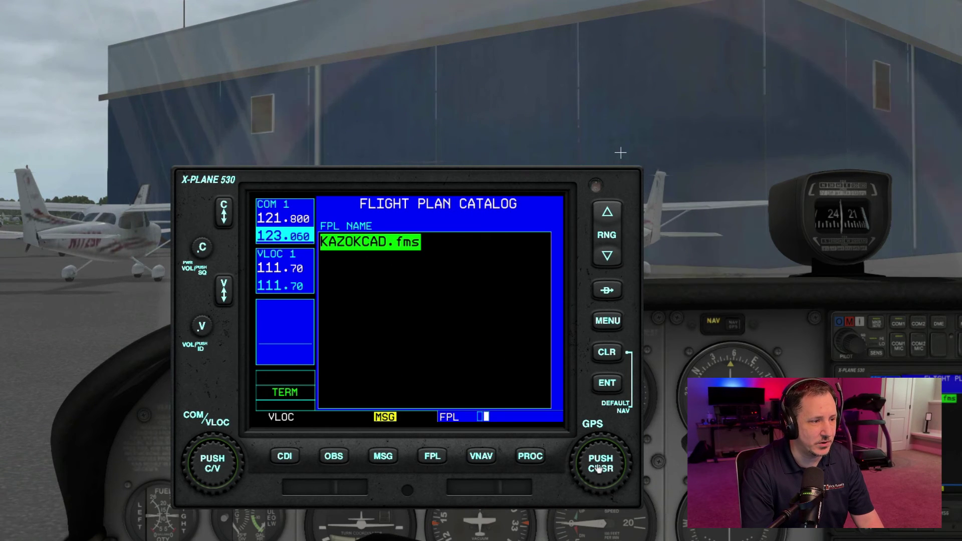
{"action": "left_click", "coordinate": [608, 384]}
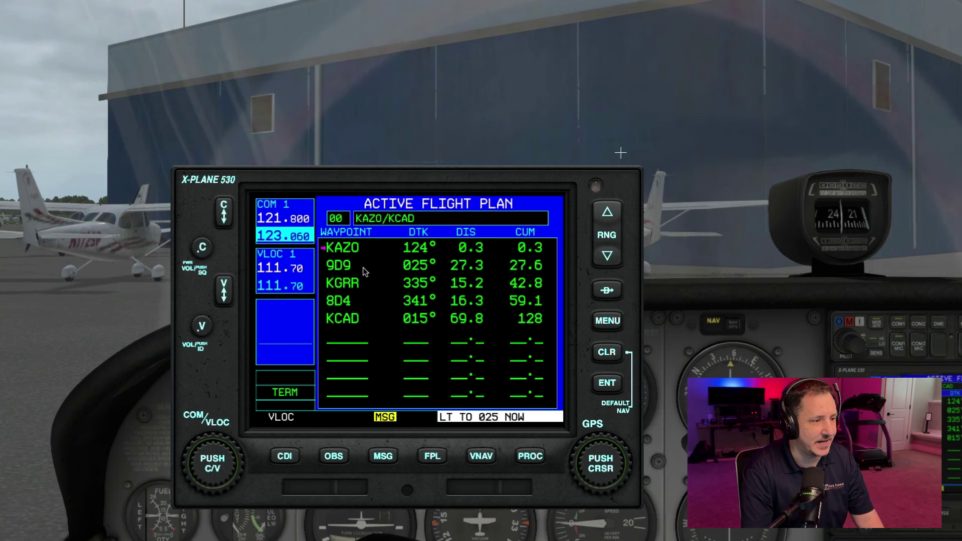